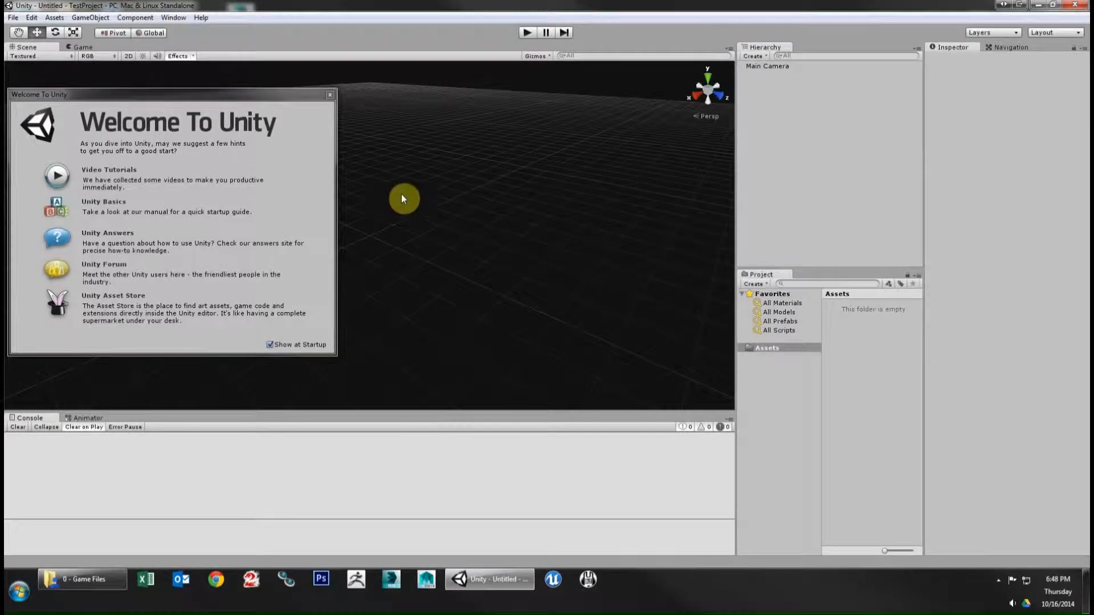
Close the Welcome To Unity window and orbit the empty scene around the grid.
click(331, 97)
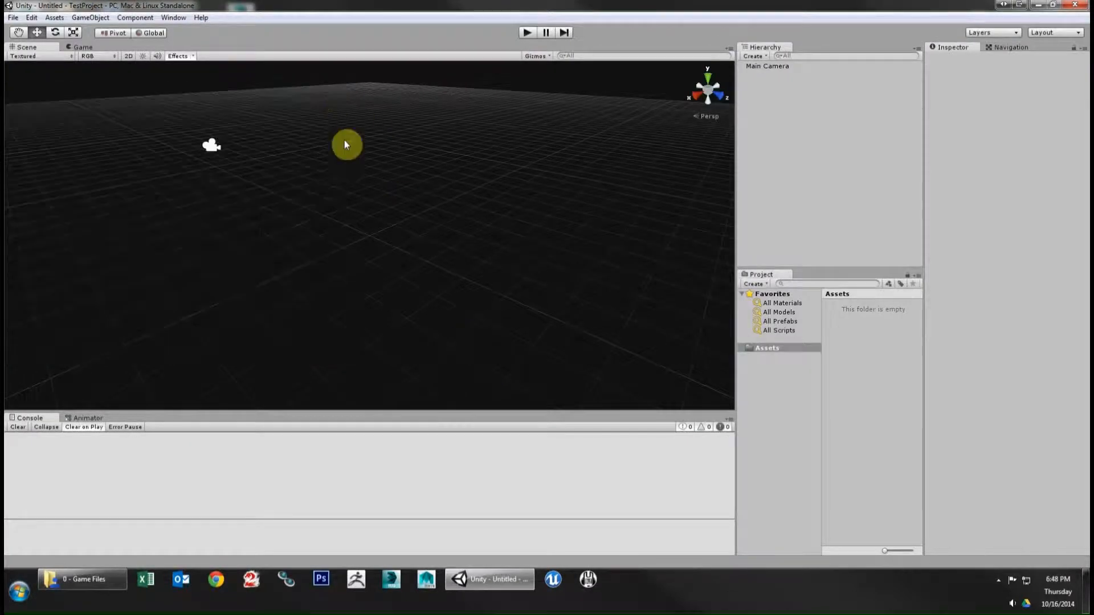
alt+drag(344, 140, 424, 247)
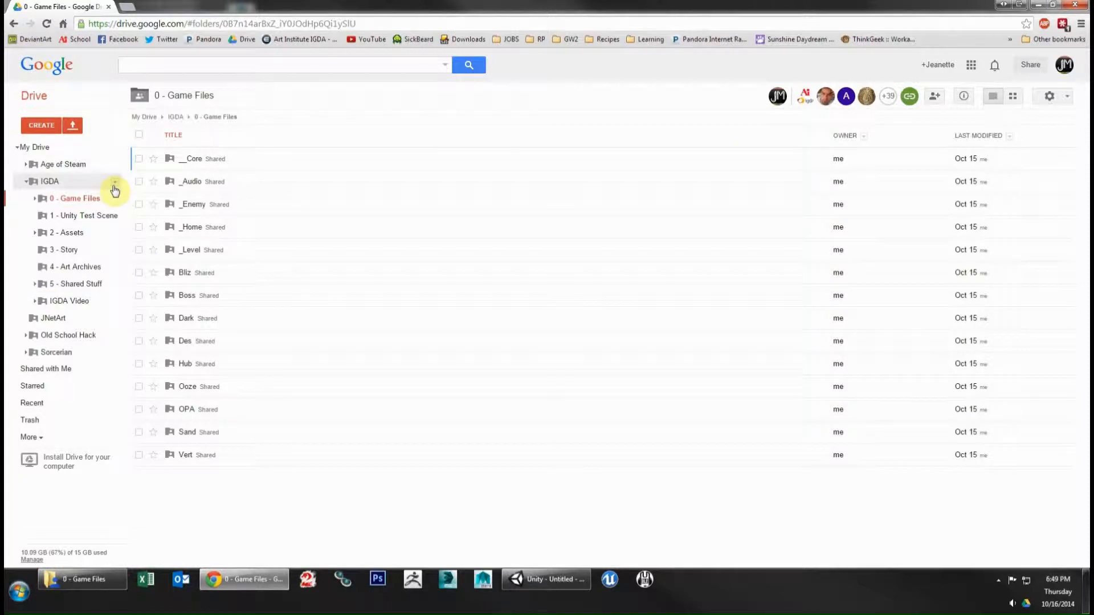
click(48, 180)
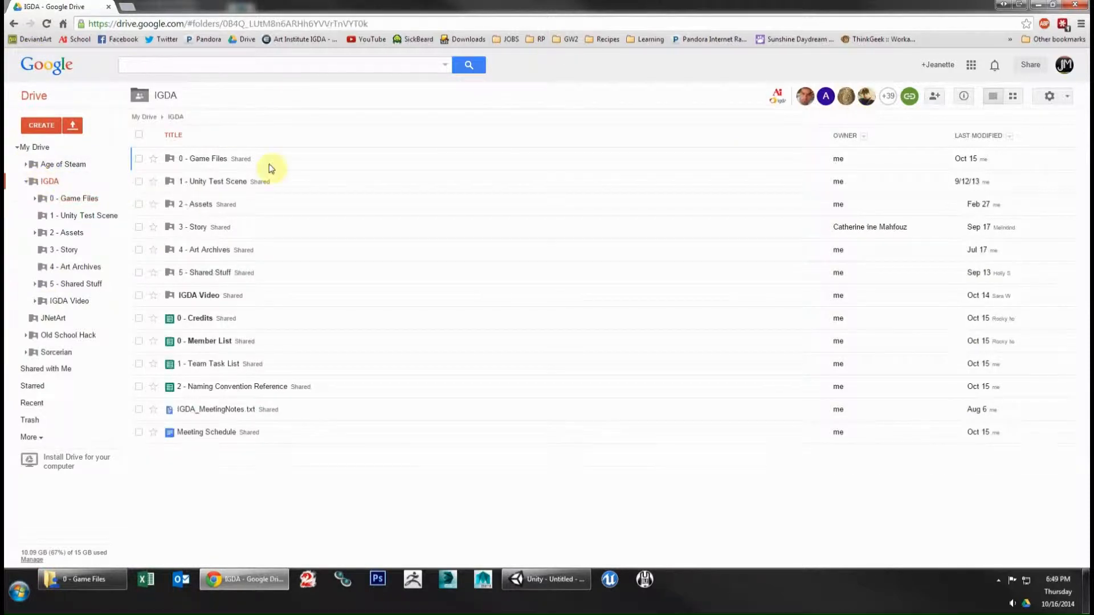
click(199, 162)
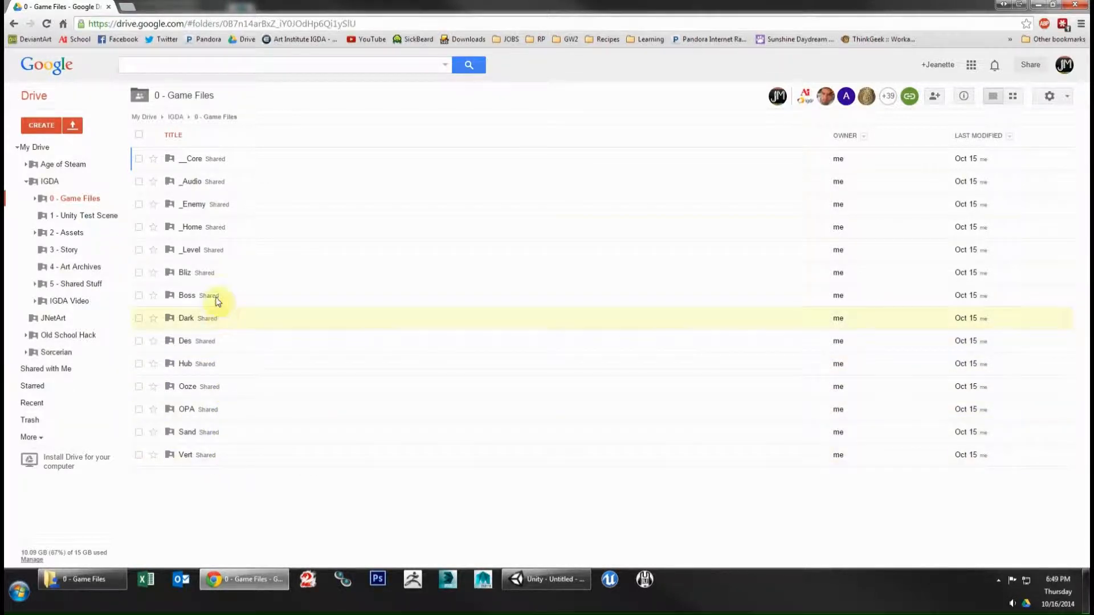
Download __Core_V1_04.unitypackage from the __Core folder in Google Drive.
click(191, 159)
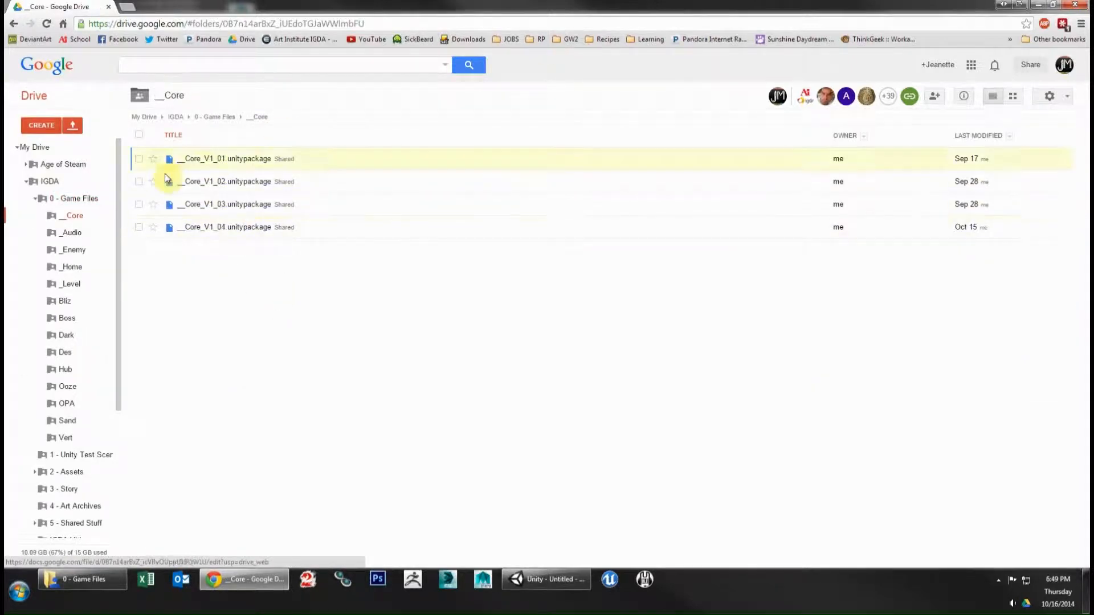
click(222, 230)
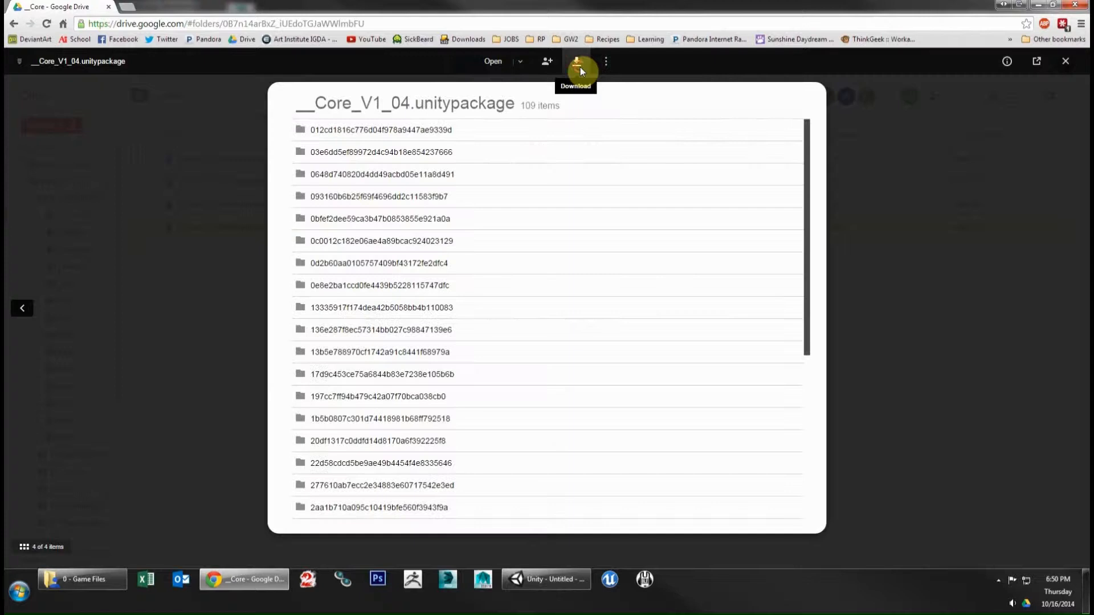
click(577, 61)
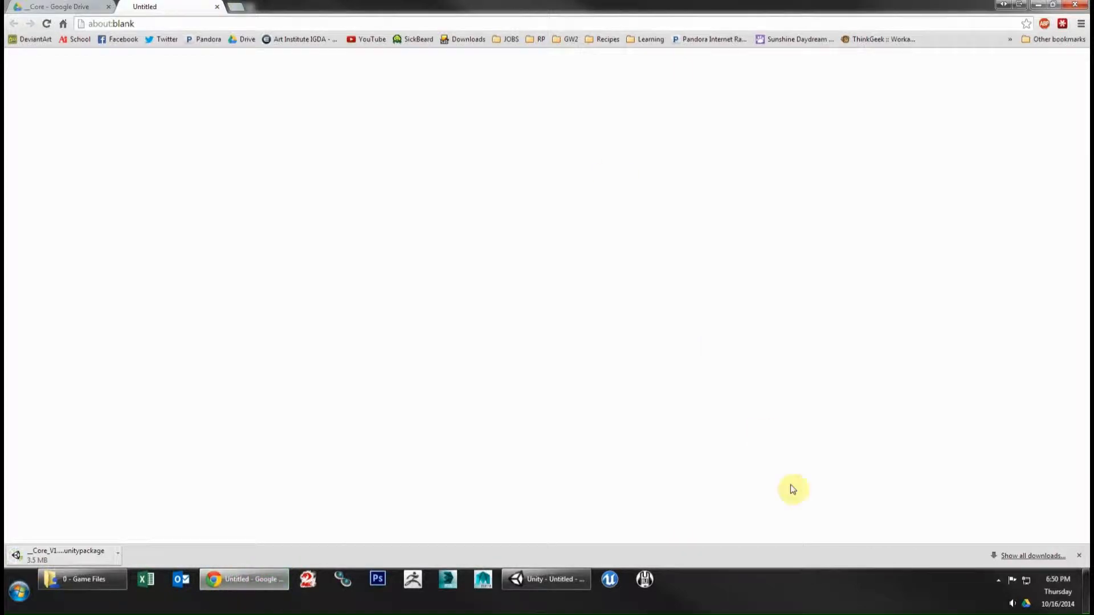
click(1027, 604)
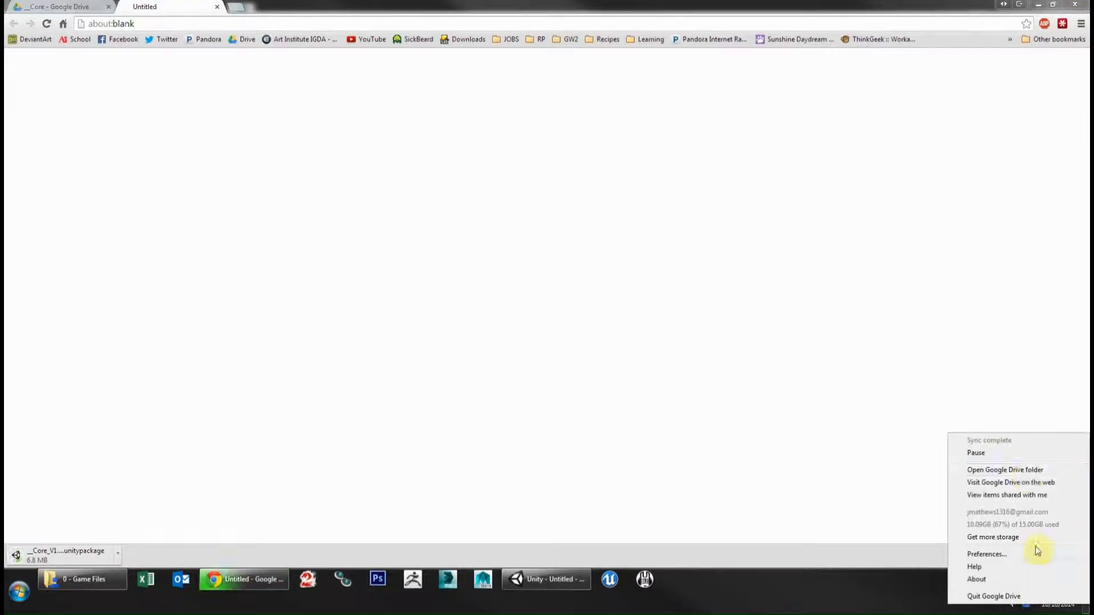
Open the locally synced Google Drive folder and go into IGDA > 0 - Game Files > _Core.
click(1020, 471)
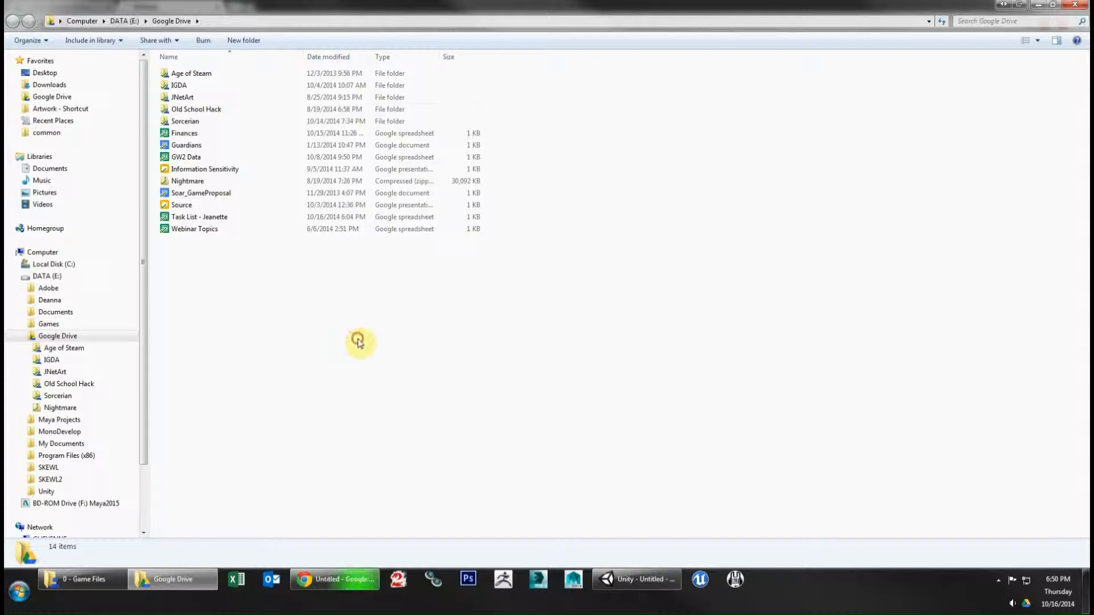
double_click(179, 86)
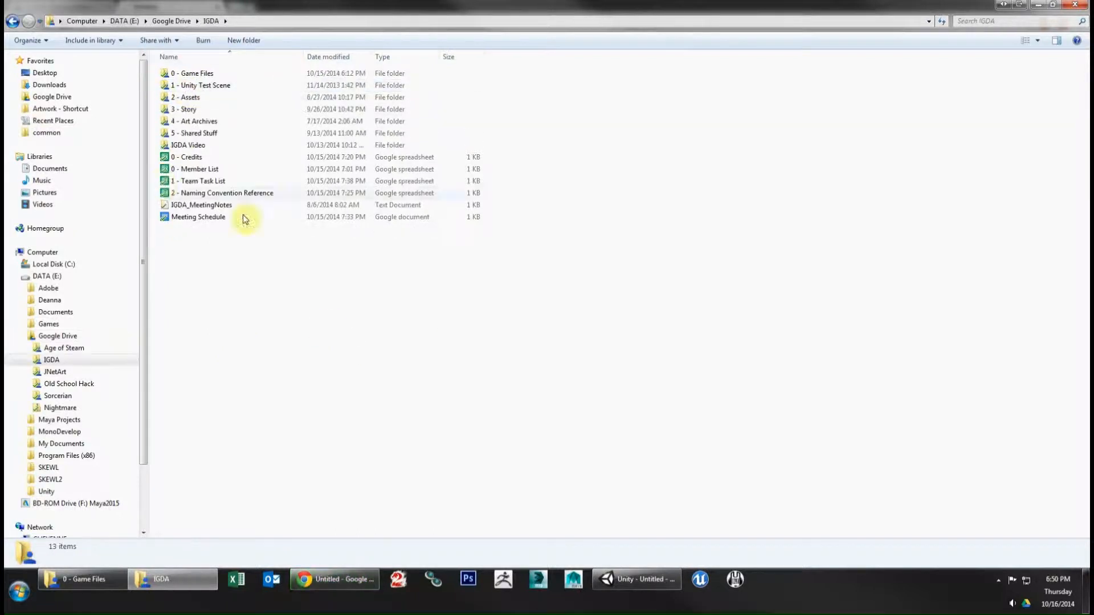
double_click(196, 74)
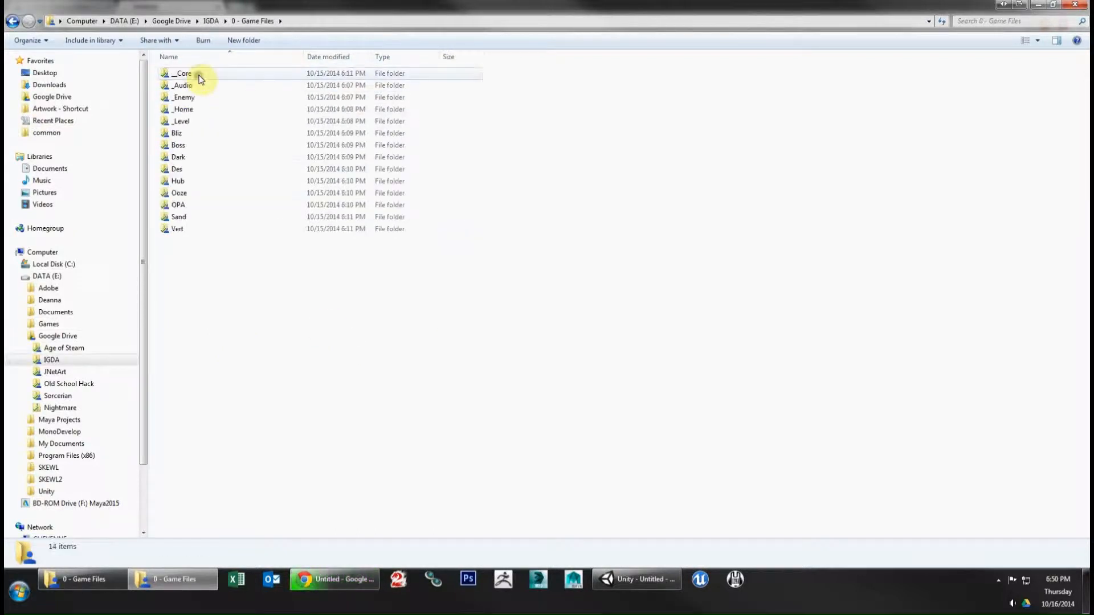
double_click(199, 75)
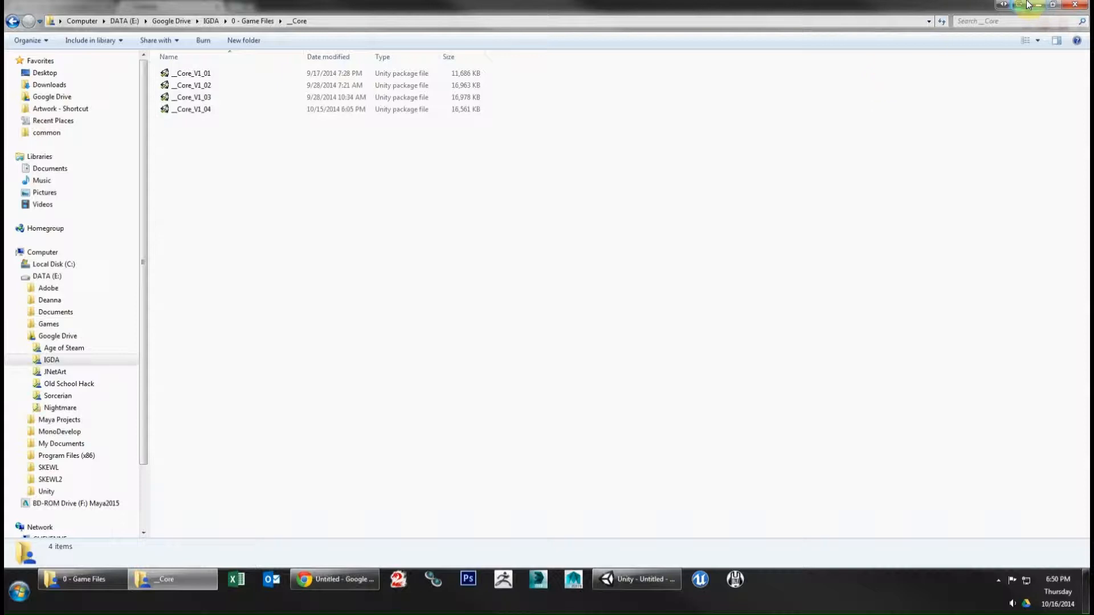
Look through _Audio and OPA, open Hub, then minimize Explorer and close the blank tab.
click(258, 23)
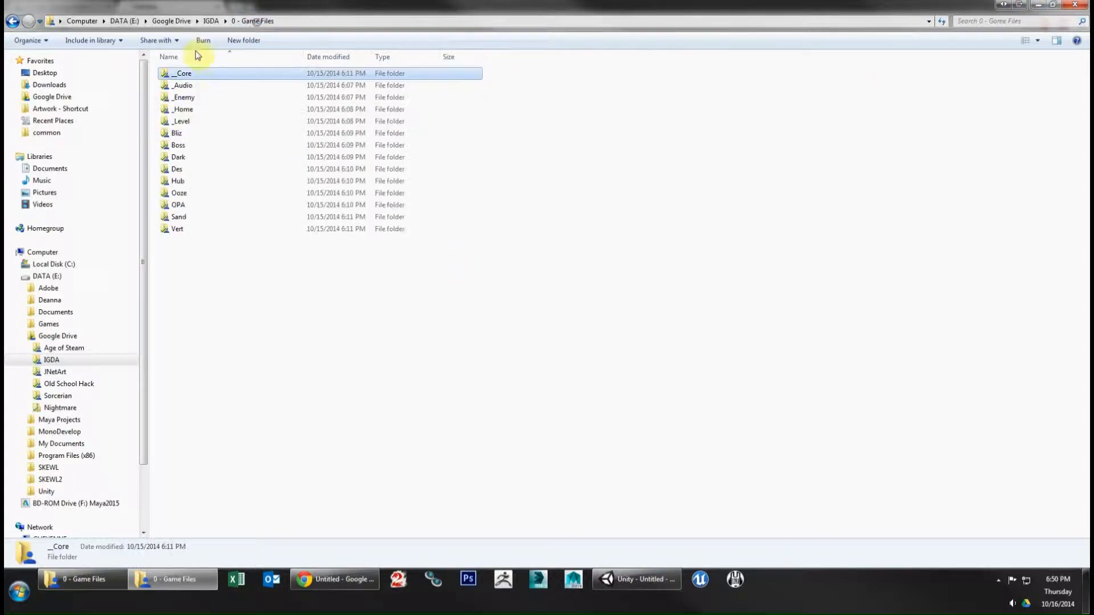
double_click(186, 87)
click(256, 23)
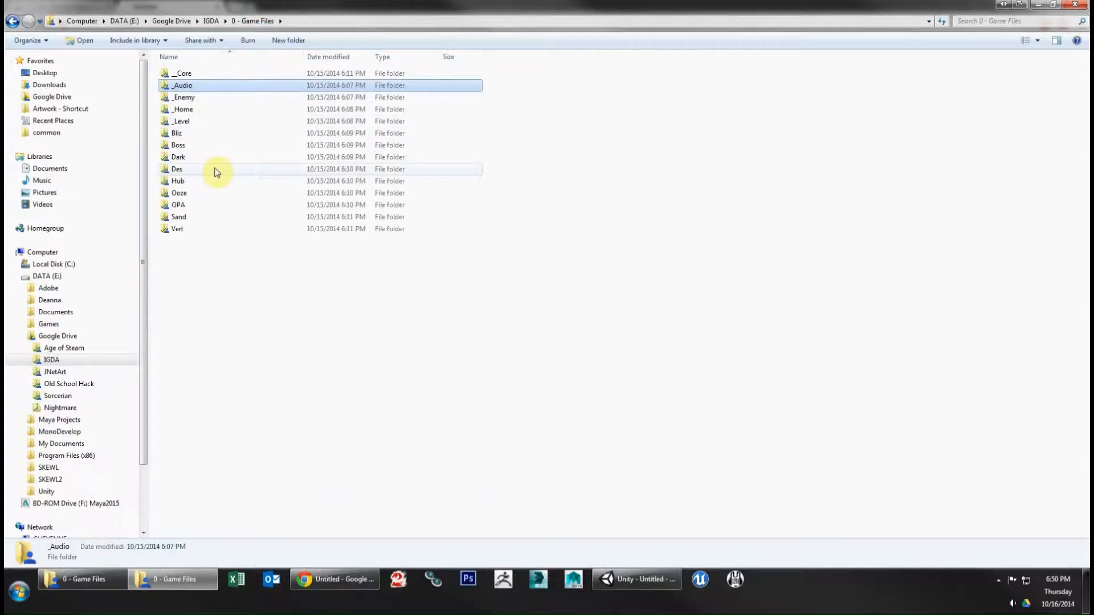
double_click(179, 205)
click(256, 21)
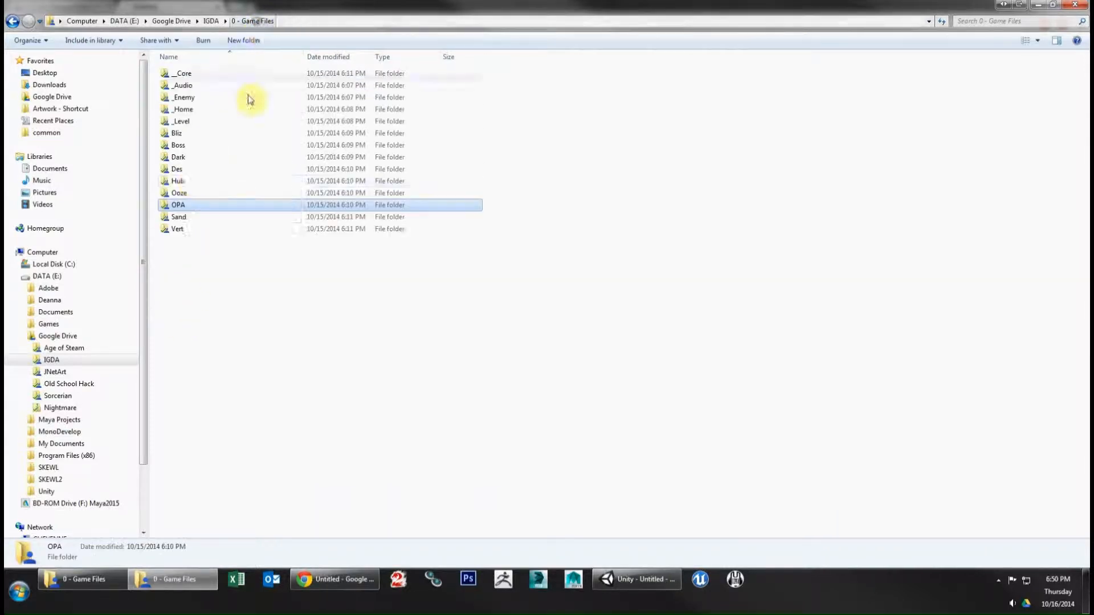
double_click(191, 182)
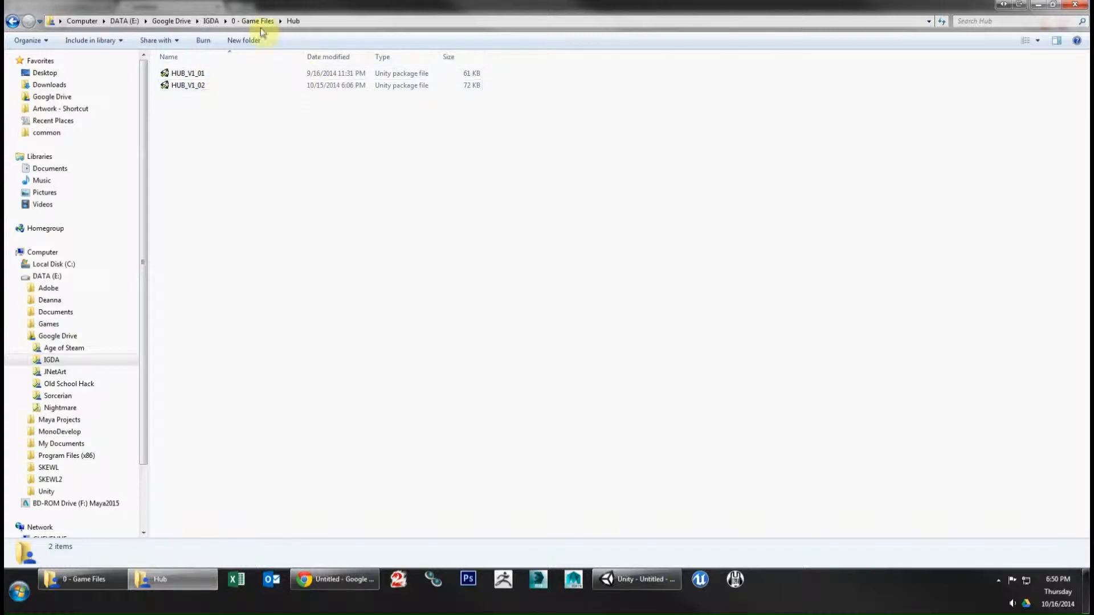
click(1038, 5)
click(217, 7)
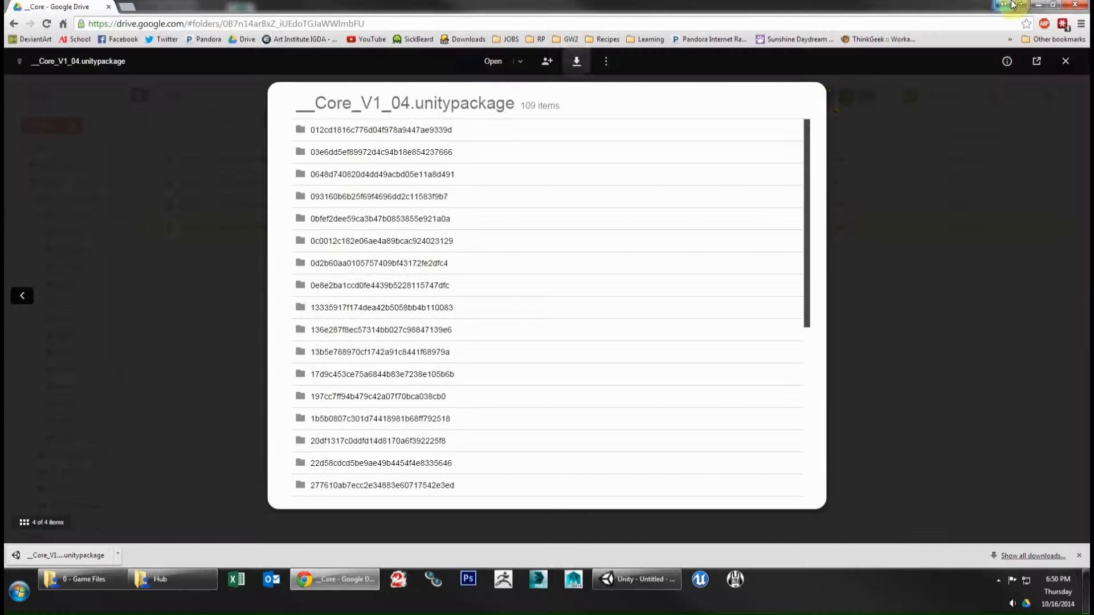
Close the Drive package preview and return to the Unity editor.
click(1065, 61)
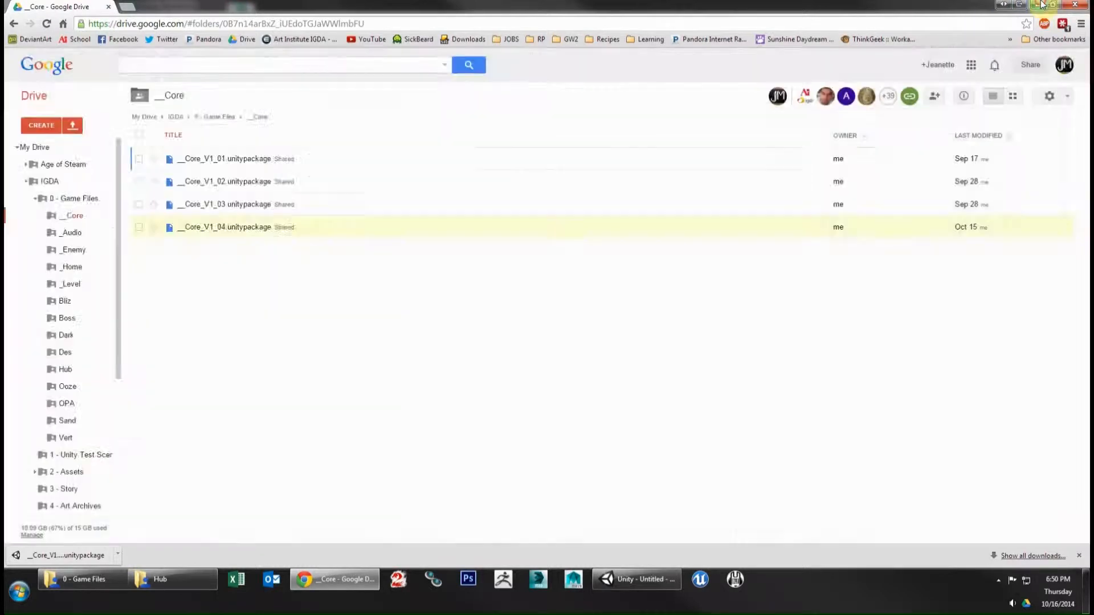
click(636, 579)
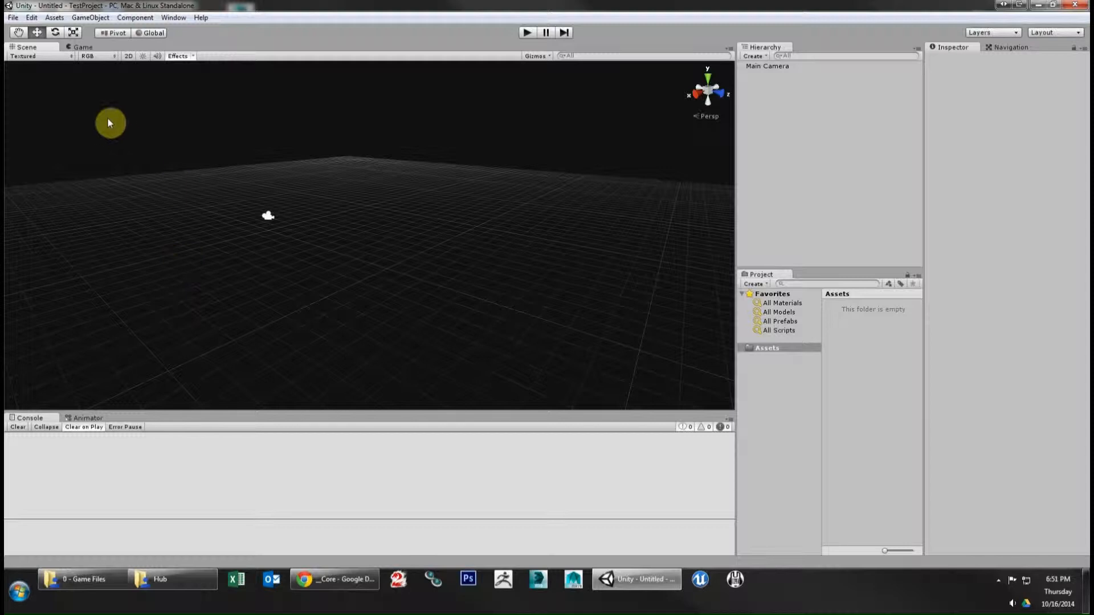
Import the custom package __Core_V1_04 with all its items into the project.
click(54, 18)
mouse_move(79, 101)
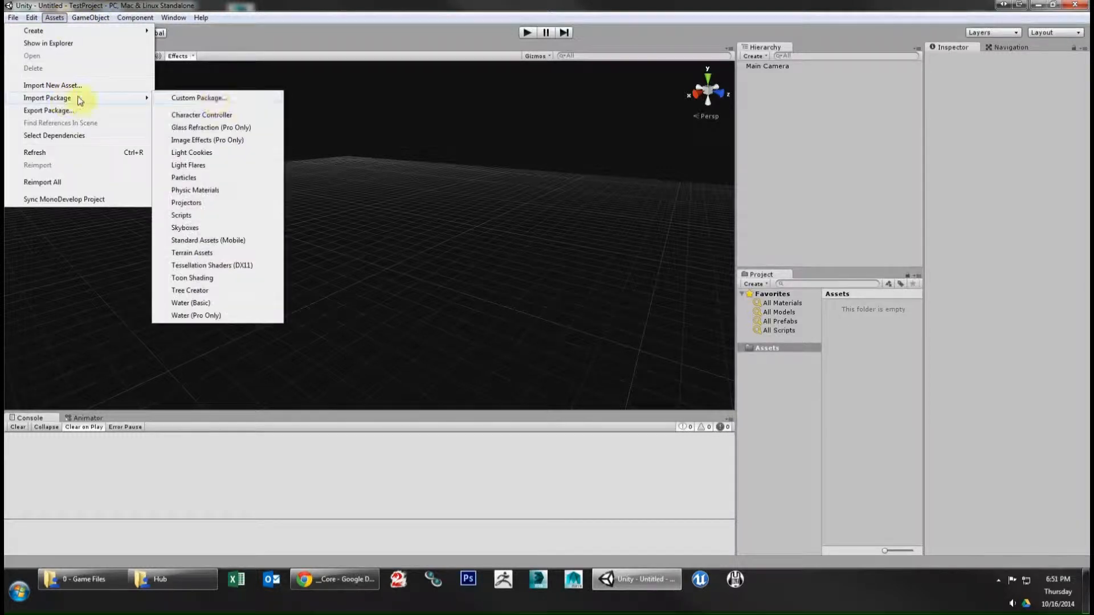
click(213, 100)
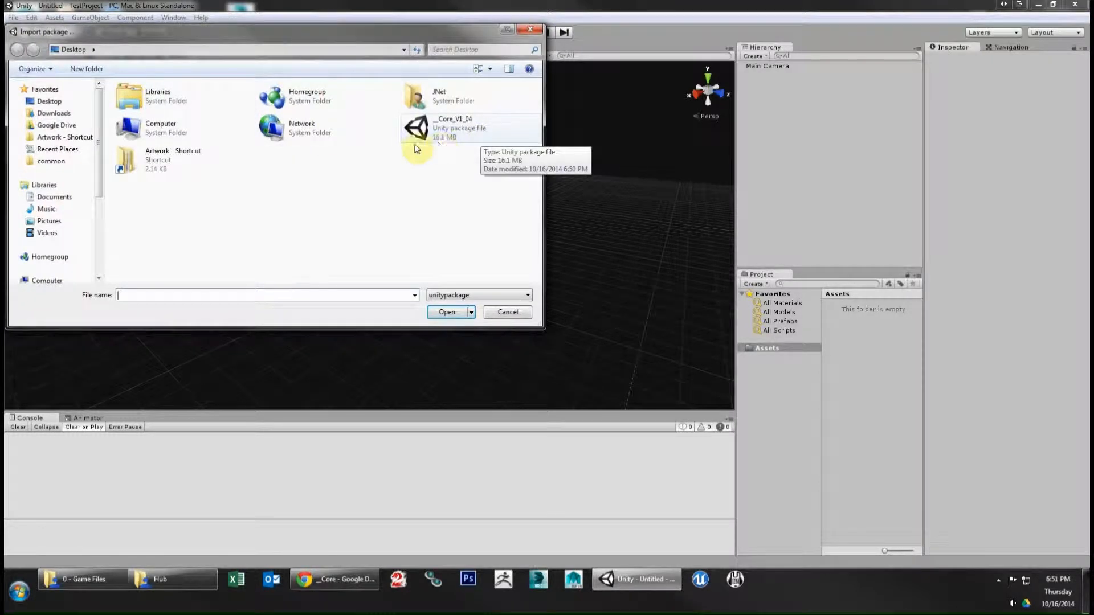
click(444, 137)
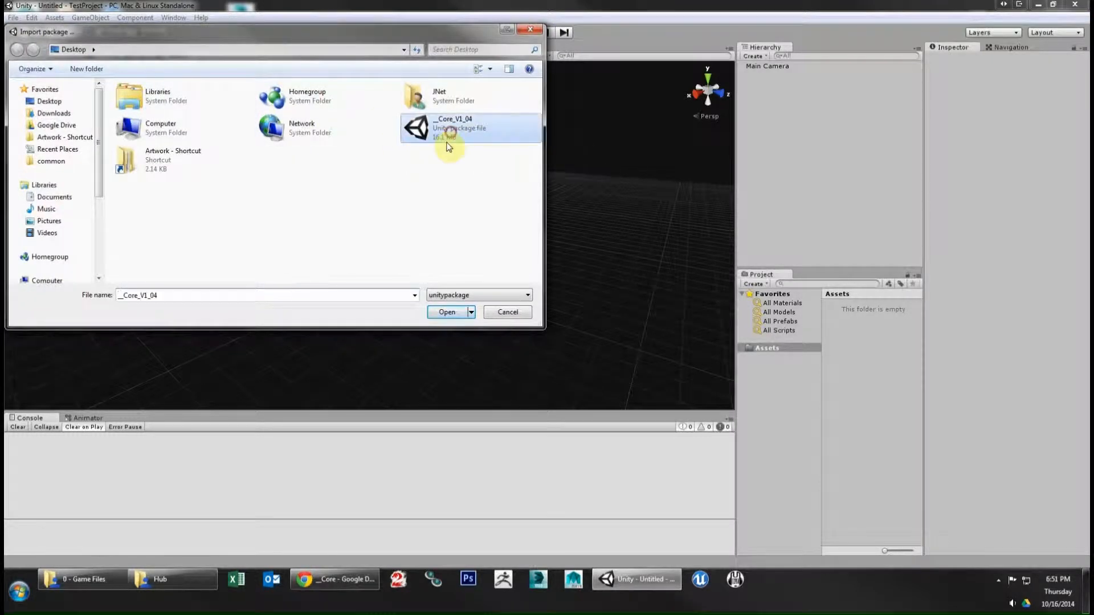
click(448, 315)
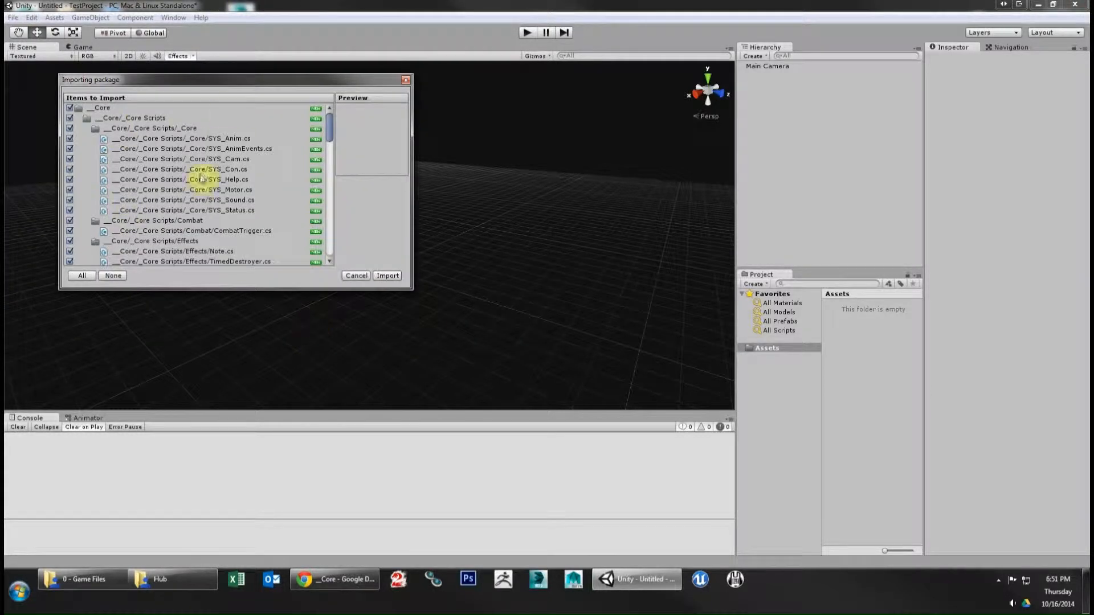
drag(329, 124, 330, 253)
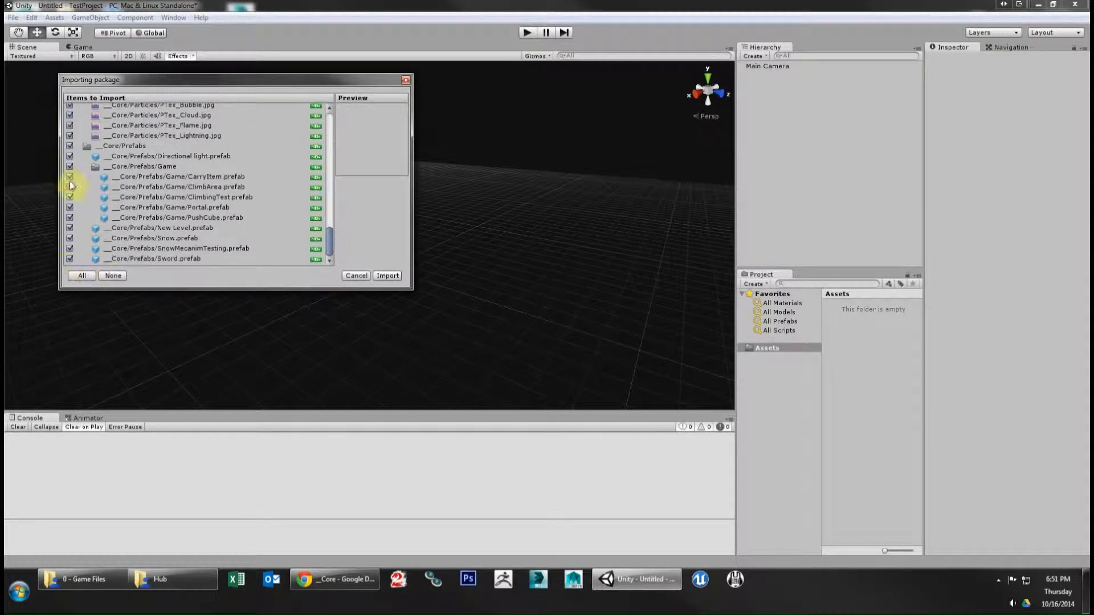
click(388, 275)
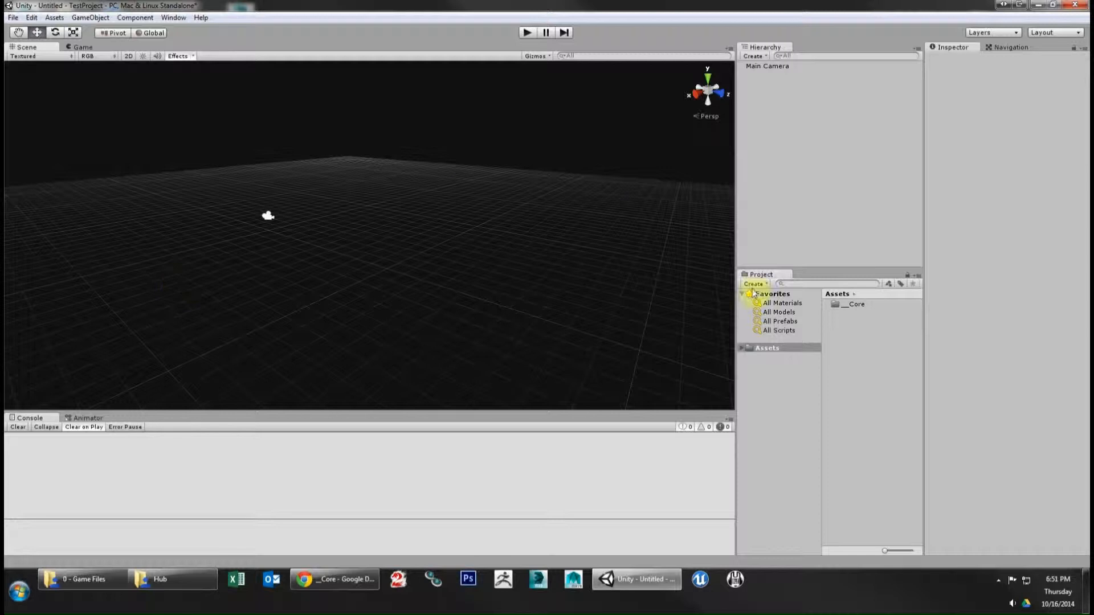
Expand Assets > __Core, browse to Levels, and load the Test scene, discarding the untitled scene.
click(743, 349)
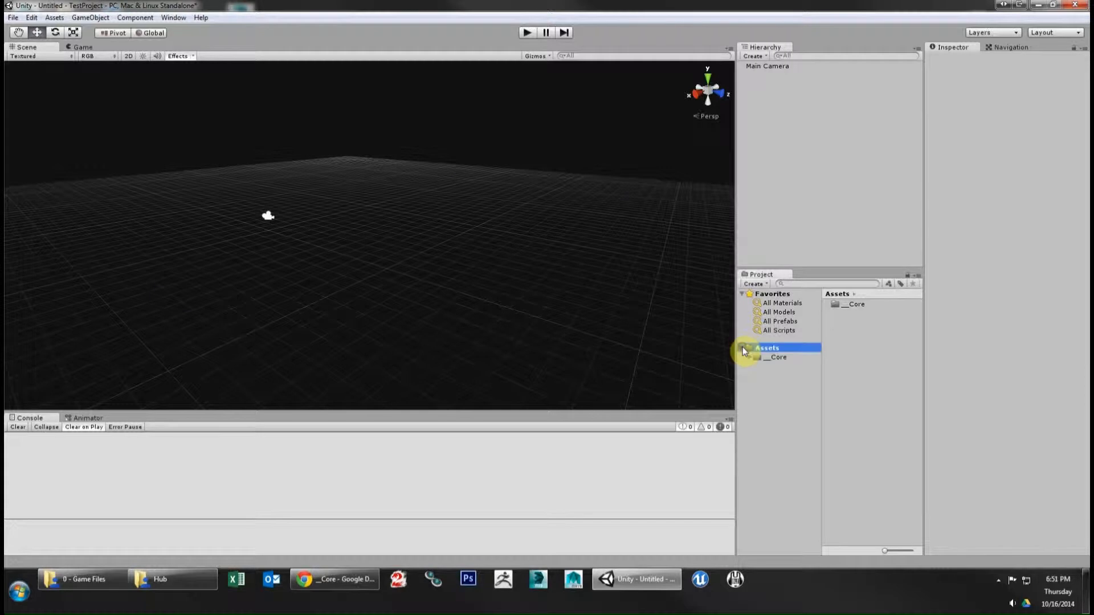
click(770, 357)
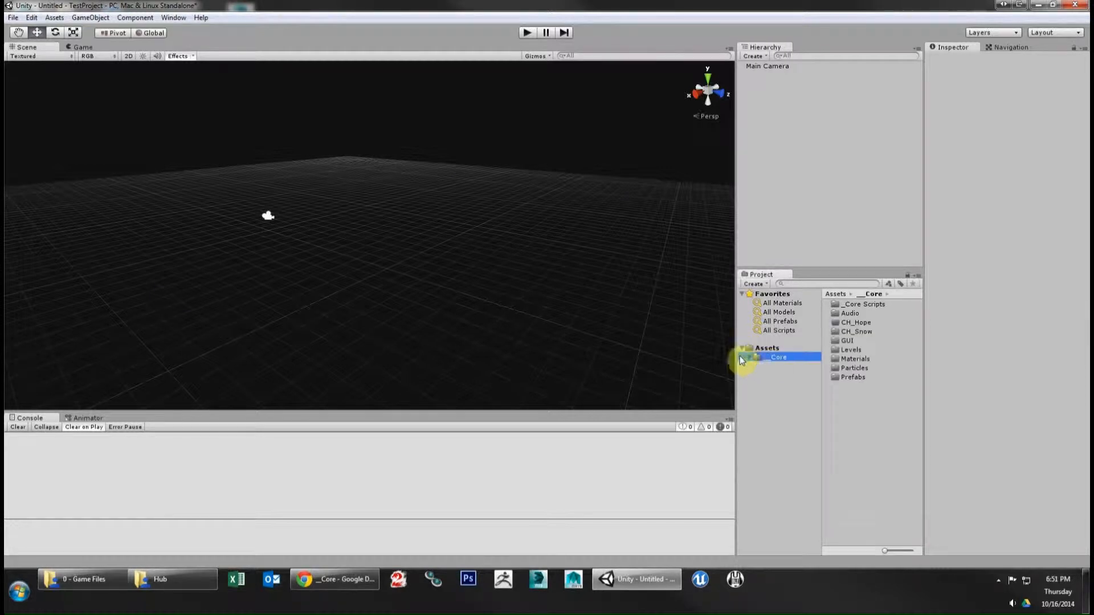
click(749, 357)
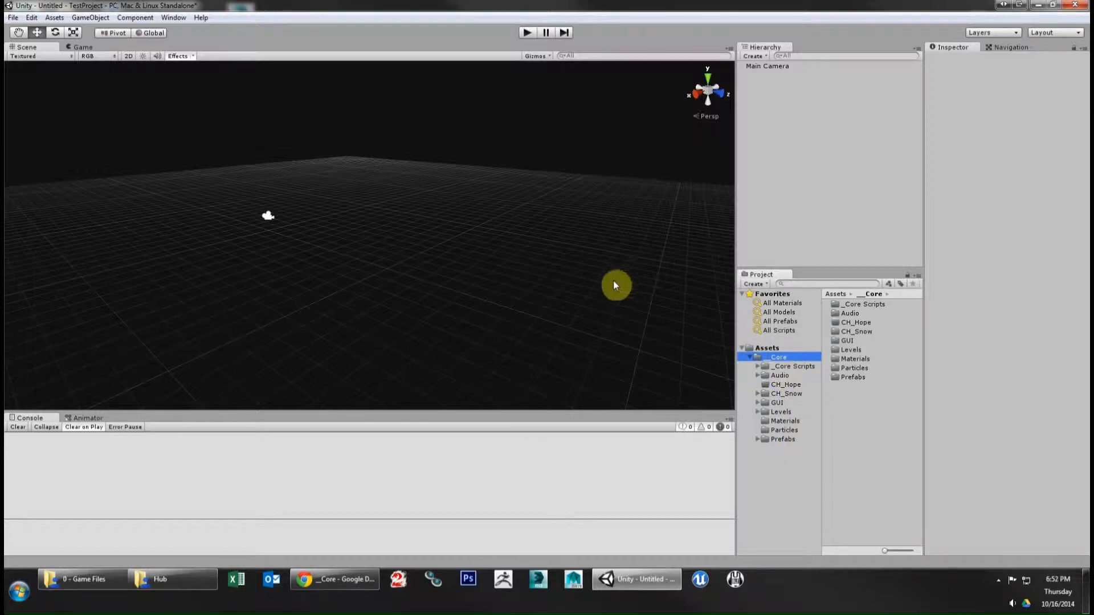
click(784, 385)
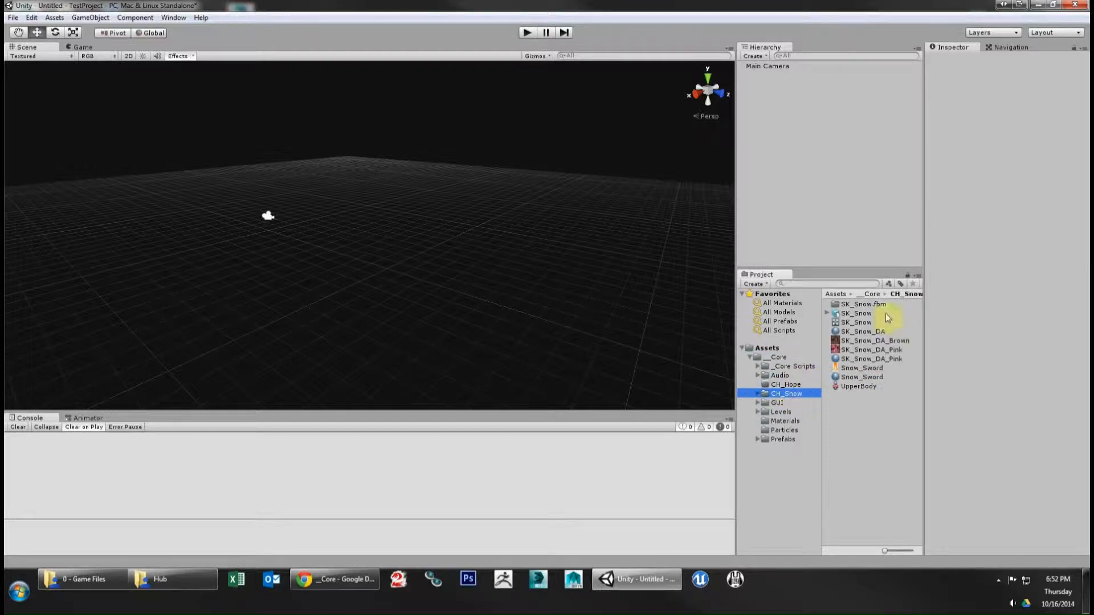
click(782, 412)
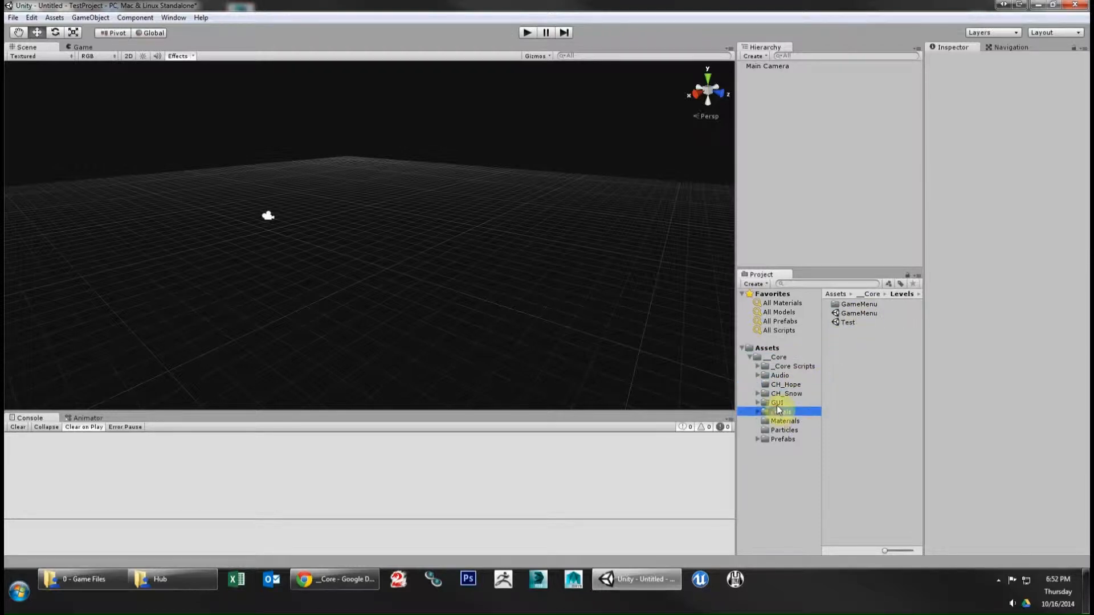
double_click(847, 322)
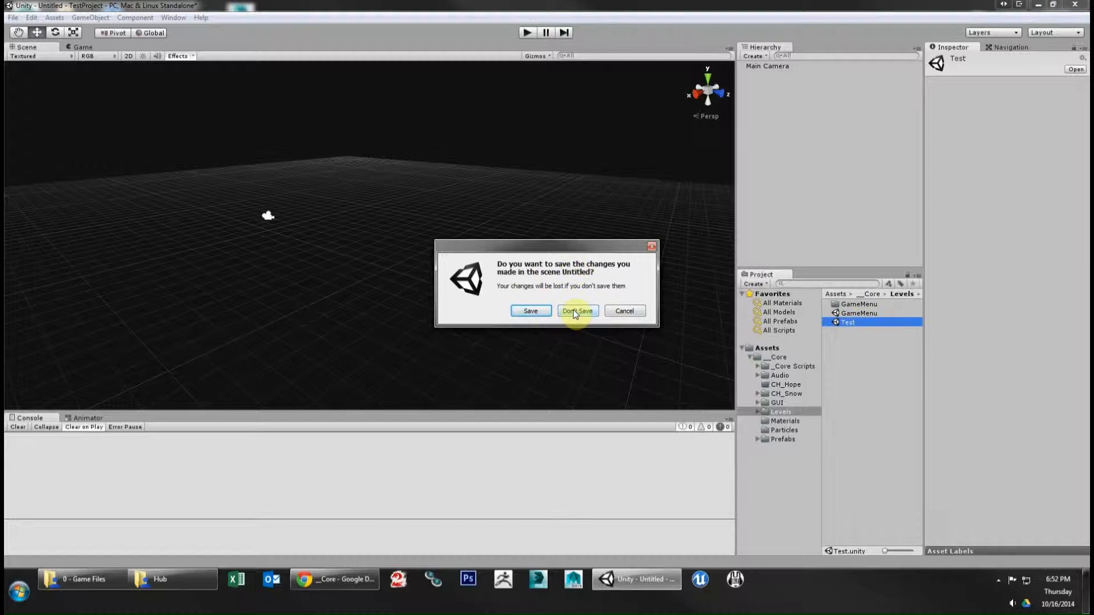
click(574, 312)
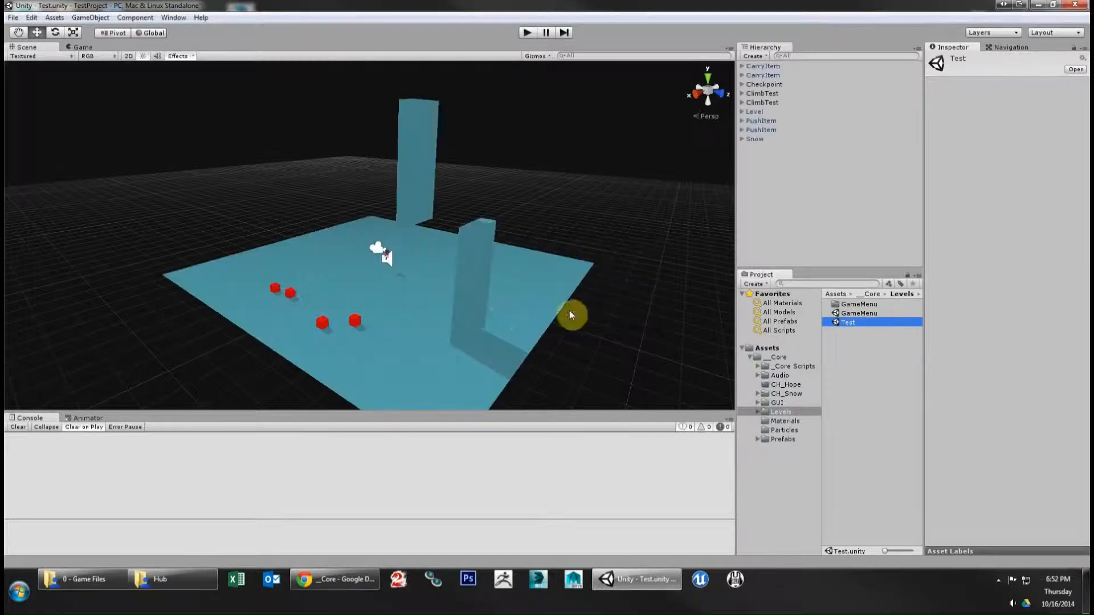
Play-test the Test level, running the bear forward with W, then stop play mode.
right_drag(517, 247, 530, 188)
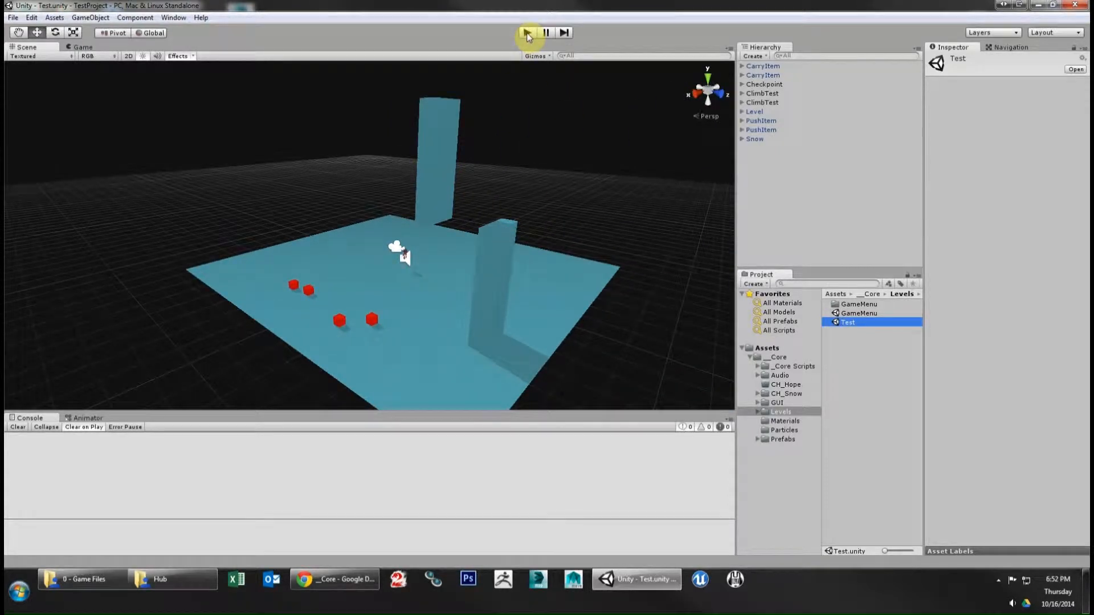
click(527, 33)
click(391, 234)
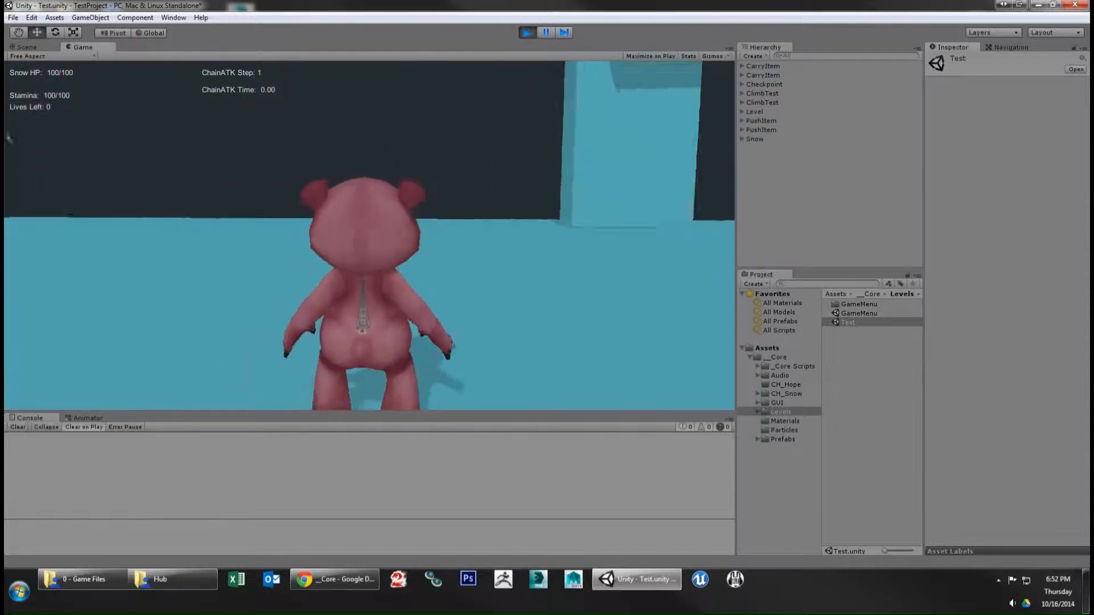
key(w)
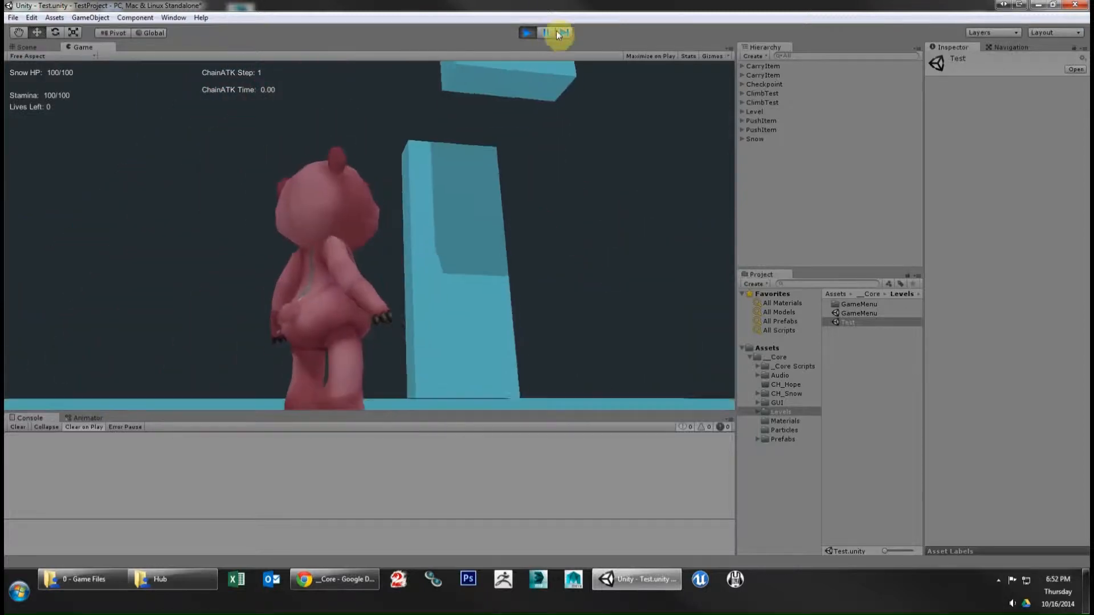
click(526, 32)
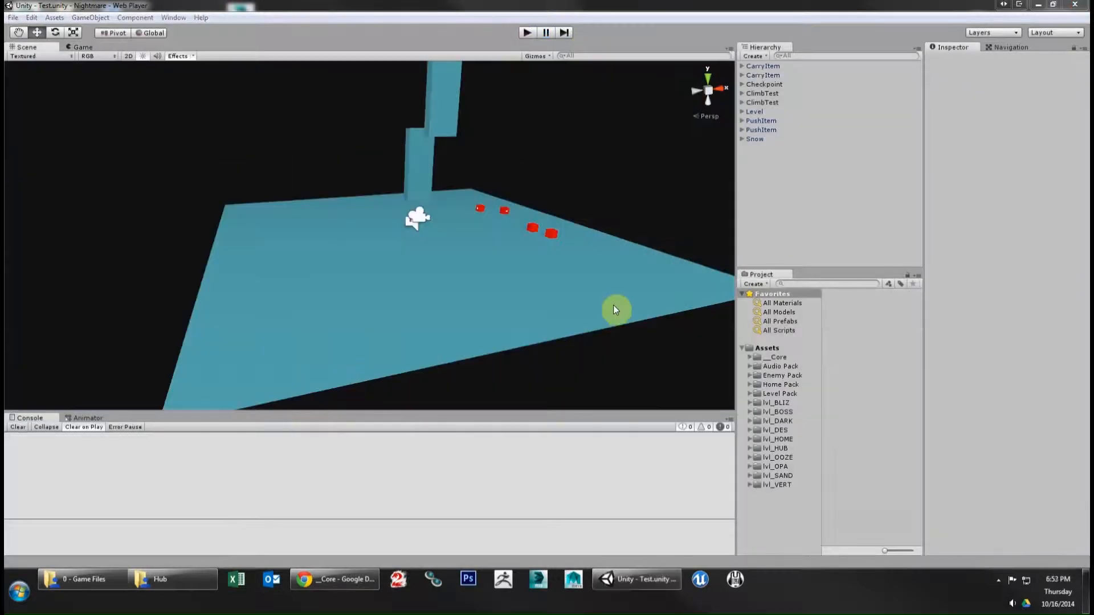
Zoom out the Scene view and bring the 0 - Game Files Explorer window forward.
scroll(654, 367, down, 5)
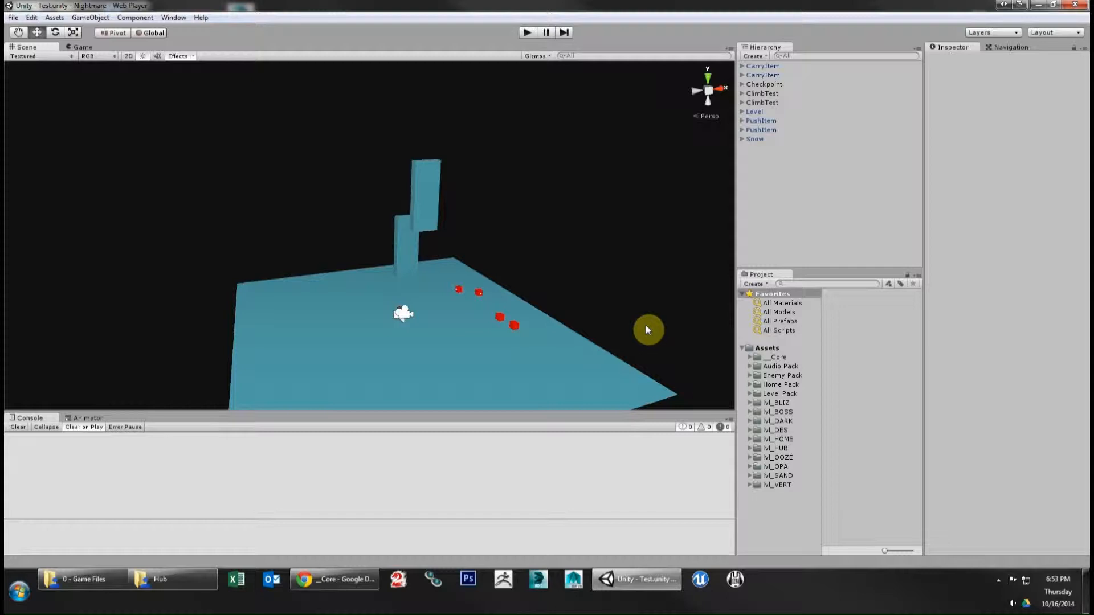
click(92, 584)
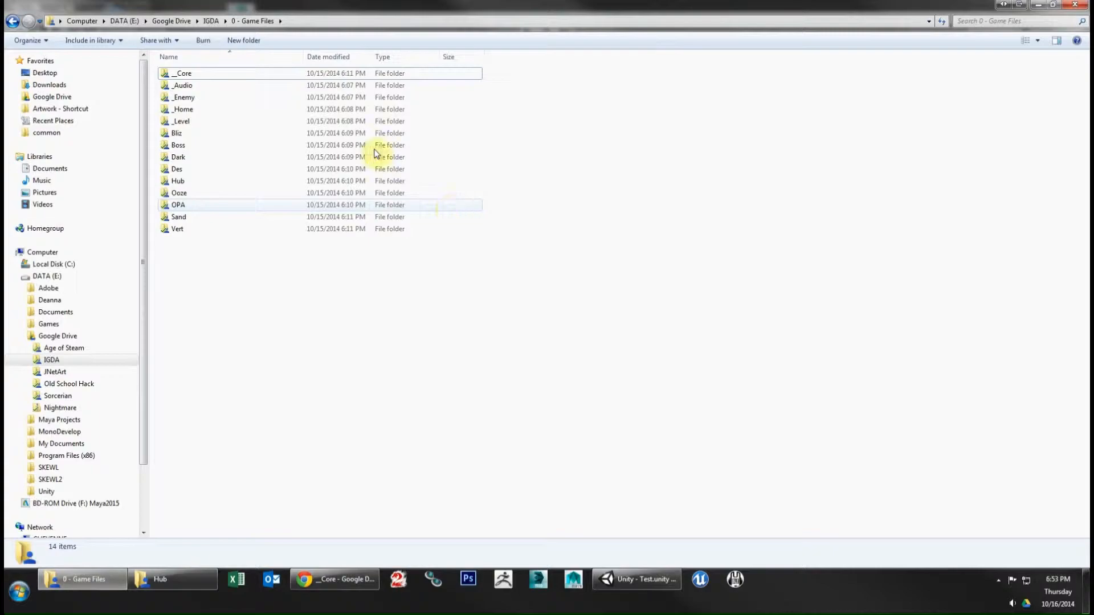
Check the _Core folder, then import _Core_V1_04, which had nothing new to import.
double_click(194, 75)
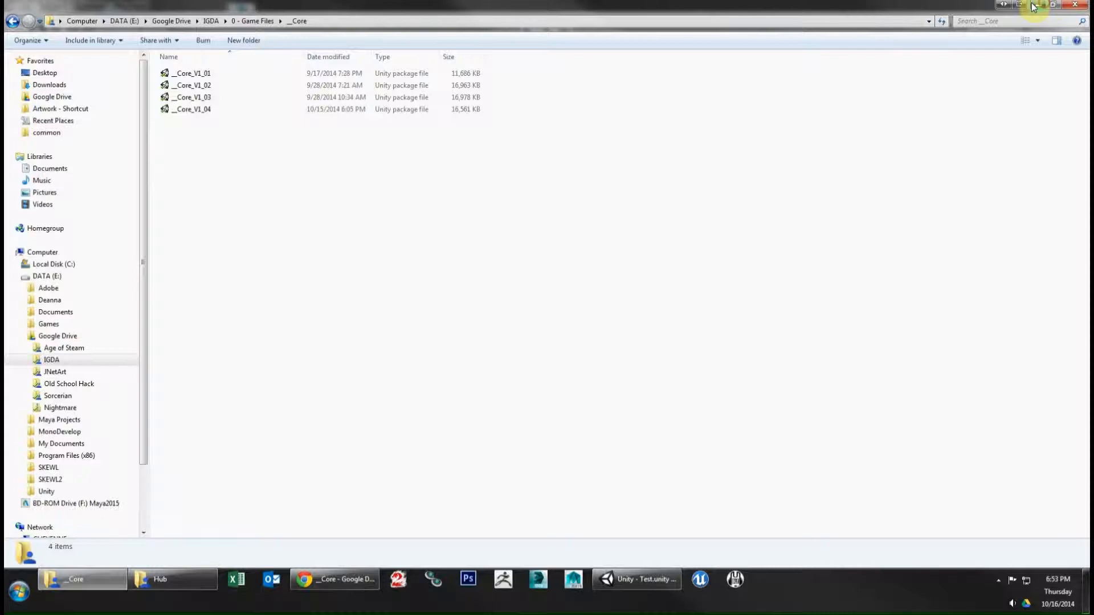
click(1050, 7)
click(55, 16)
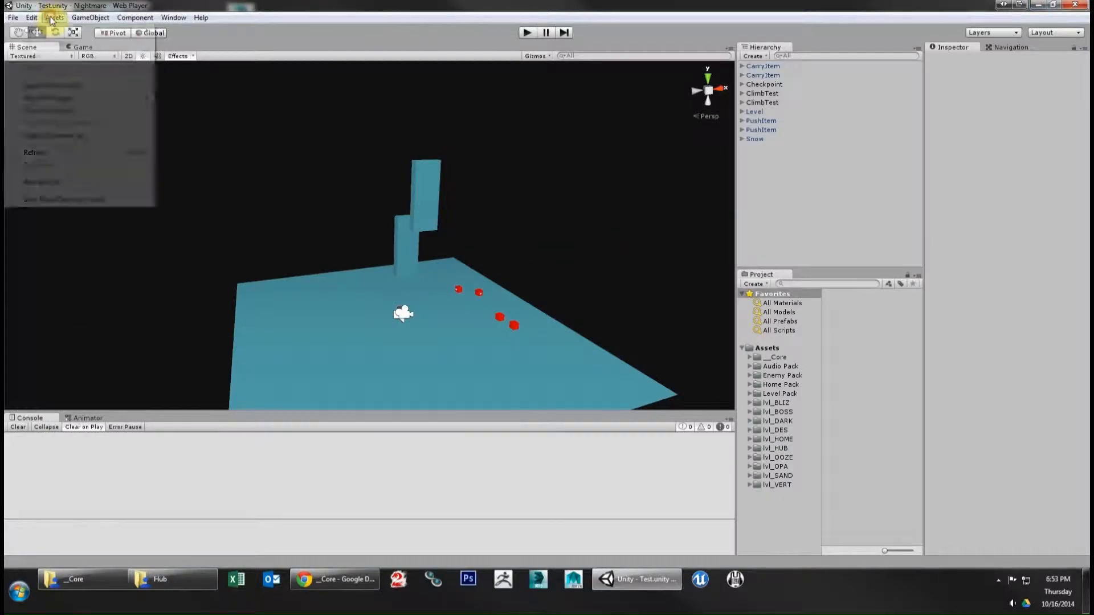
mouse_move(64, 97)
click(188, 99)
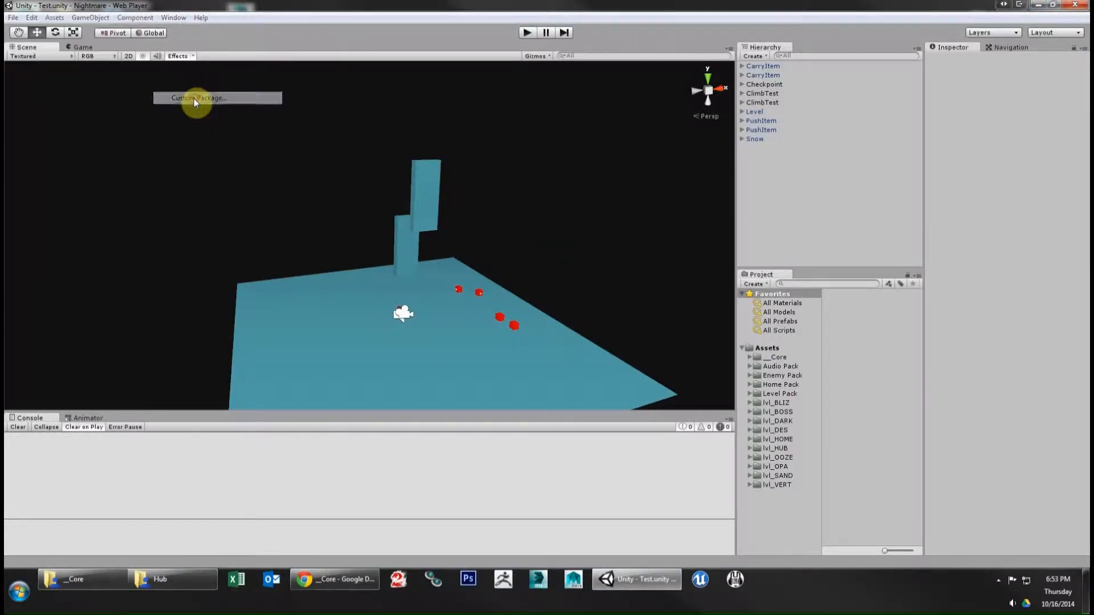
click(485, 123)
click(445, 312)
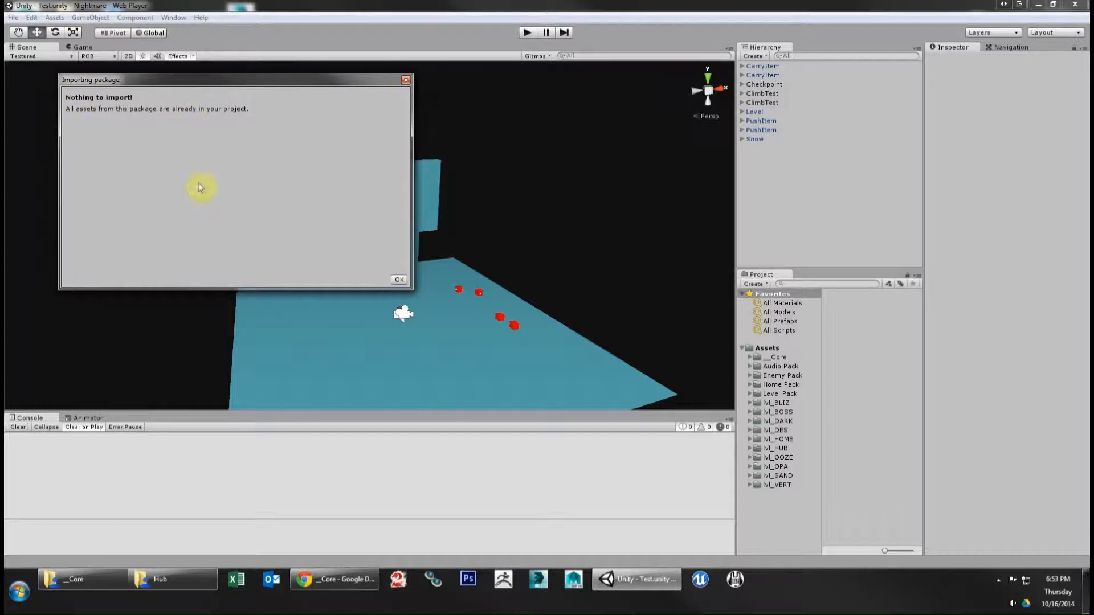
click(395, 280)
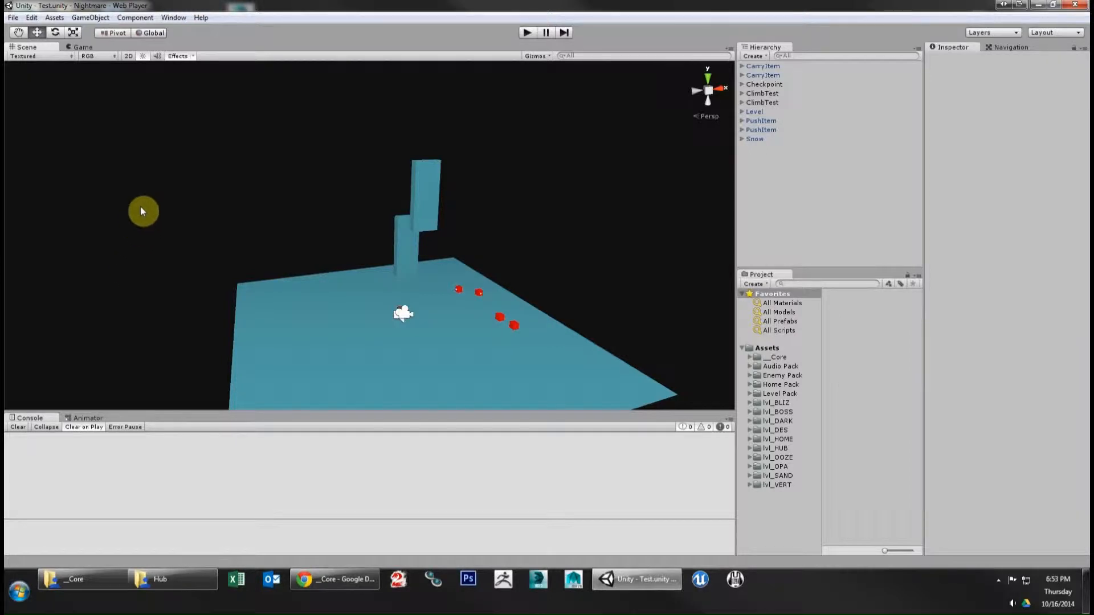
alt+drag(158, 200, 194, 221)
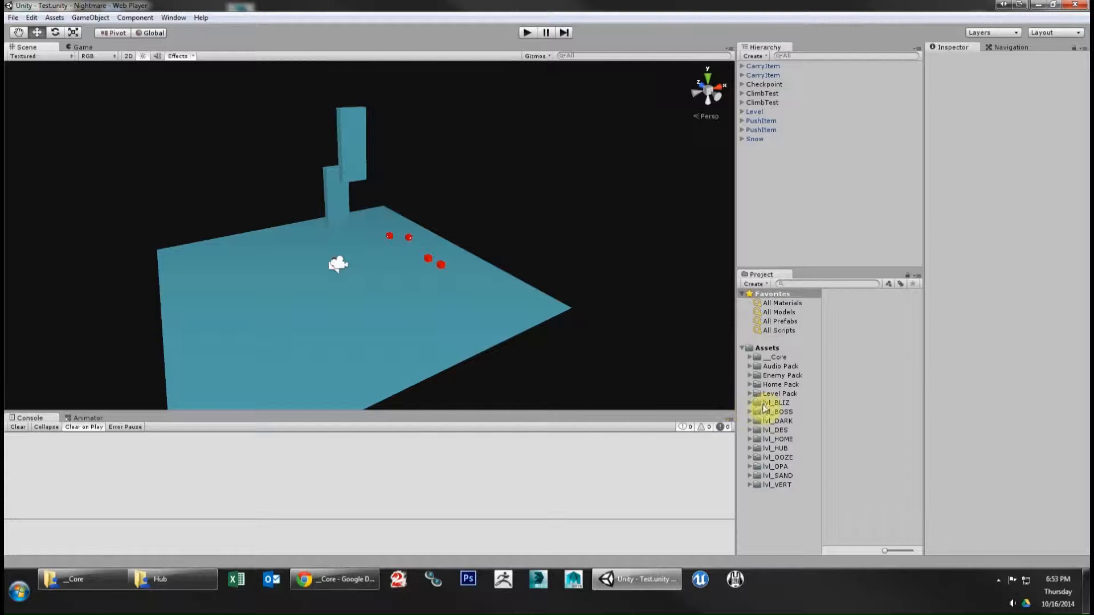
Open HUB.unity from the lvl_HUB folder and orbit around the HUB level.
double_click(776, 448)
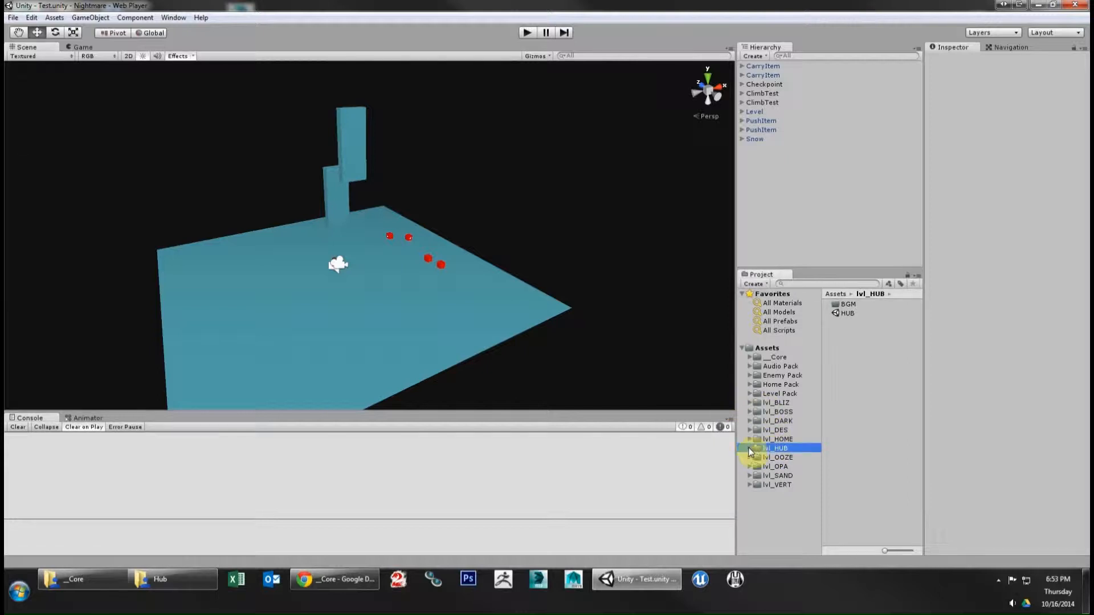
double_click(847, 314)
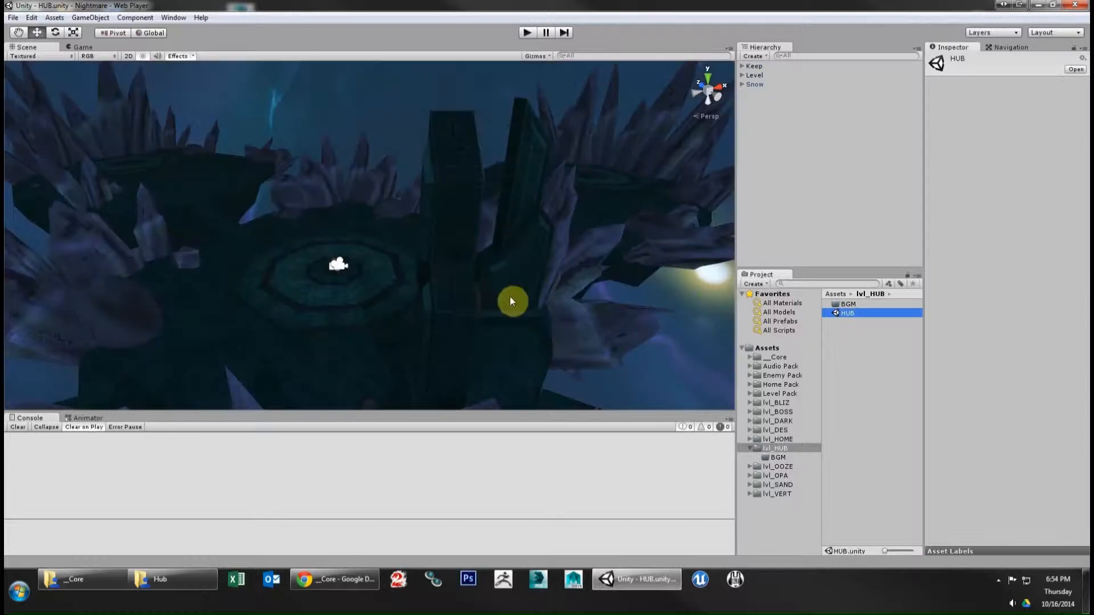
alt+drag(513, 300, 681, 317)
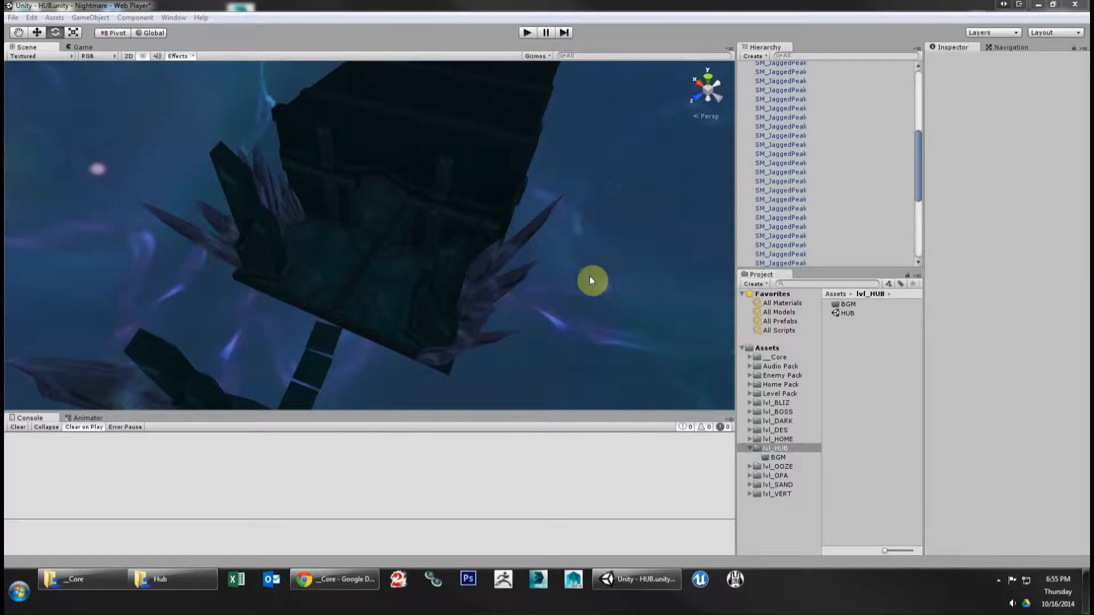
alt+drag(590, 277, 562, 220)
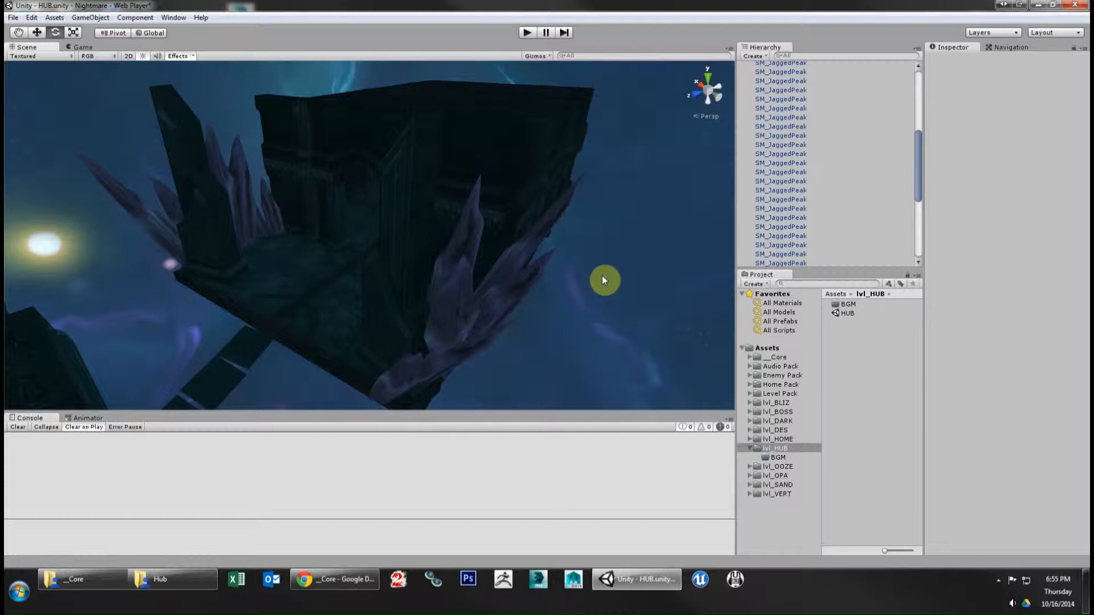
Collapse and select the lvl_HUB folder in the Project panel for export.
click(749, 449)
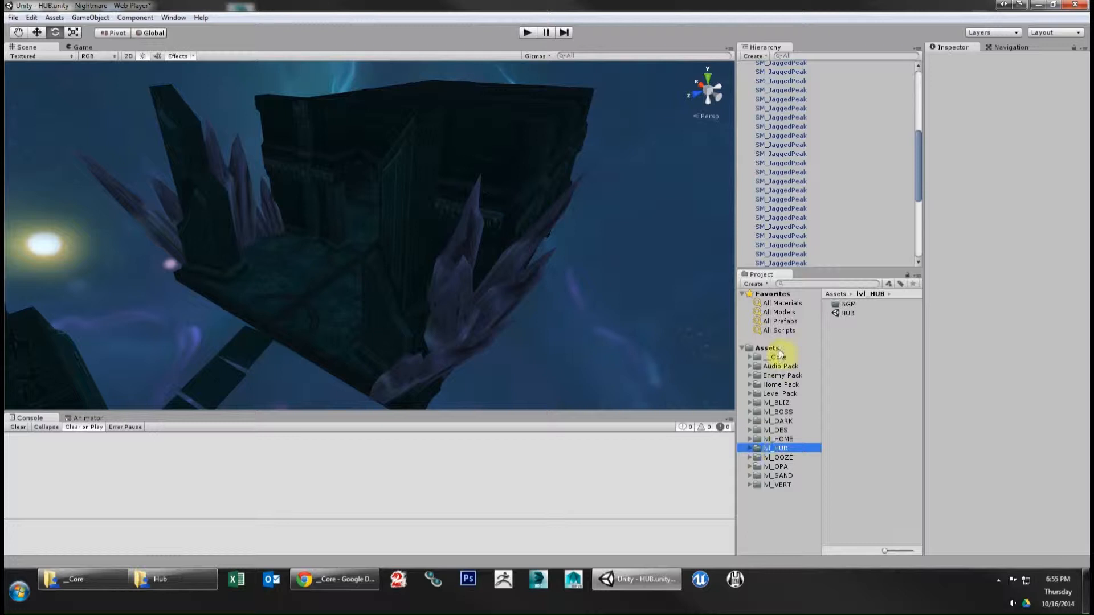
click(780, 448)
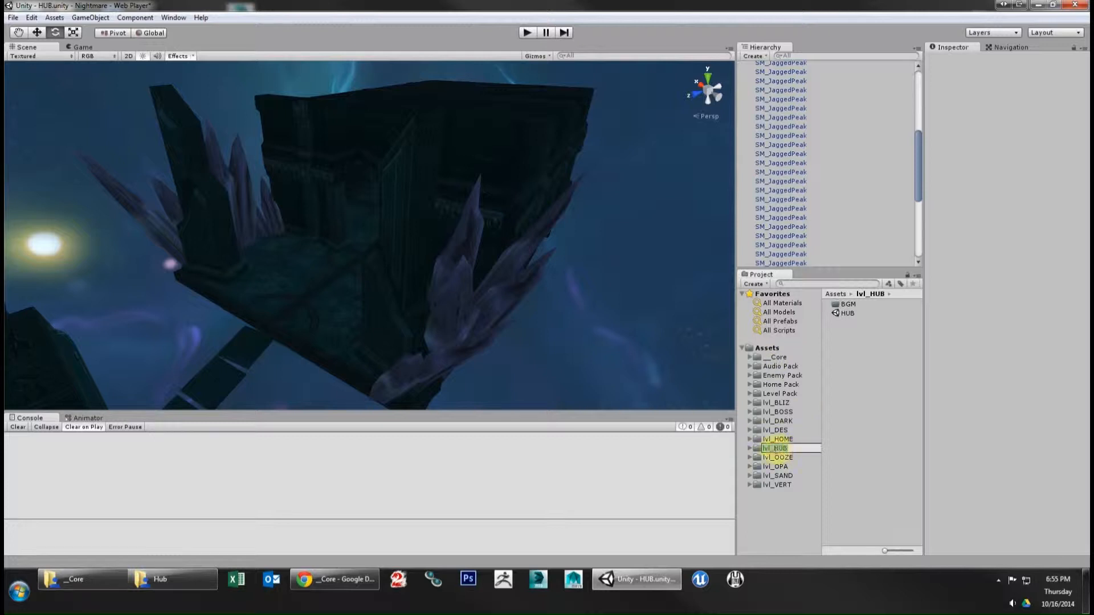
key(Return)
click(51, 21)
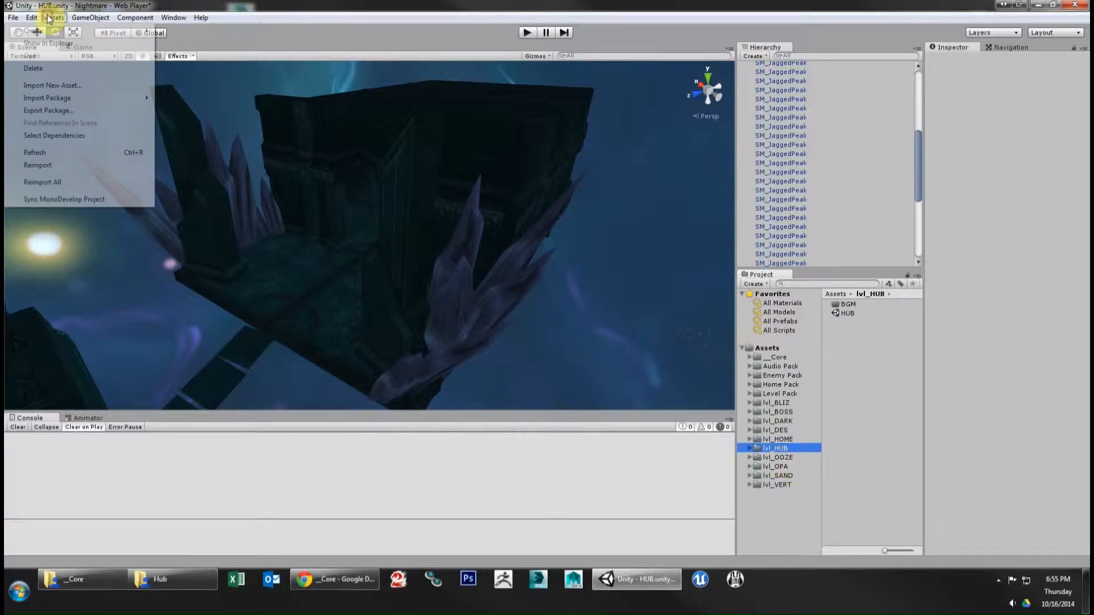
Set up a package export of the lvl_HUB folder with Include dependencies unchecked.
click(64, 110)
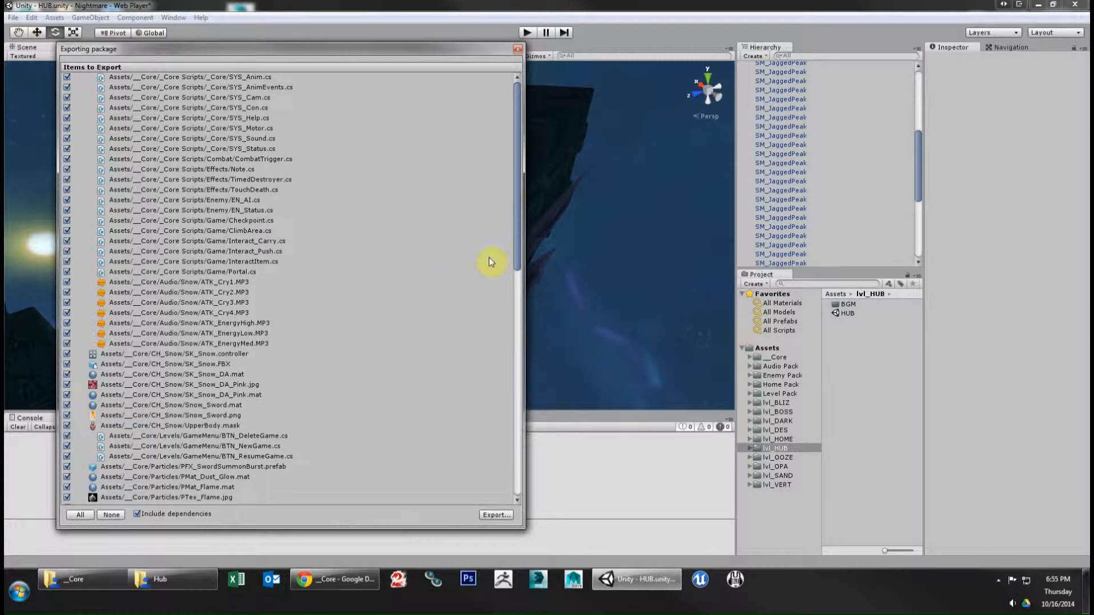
click(750, 449)
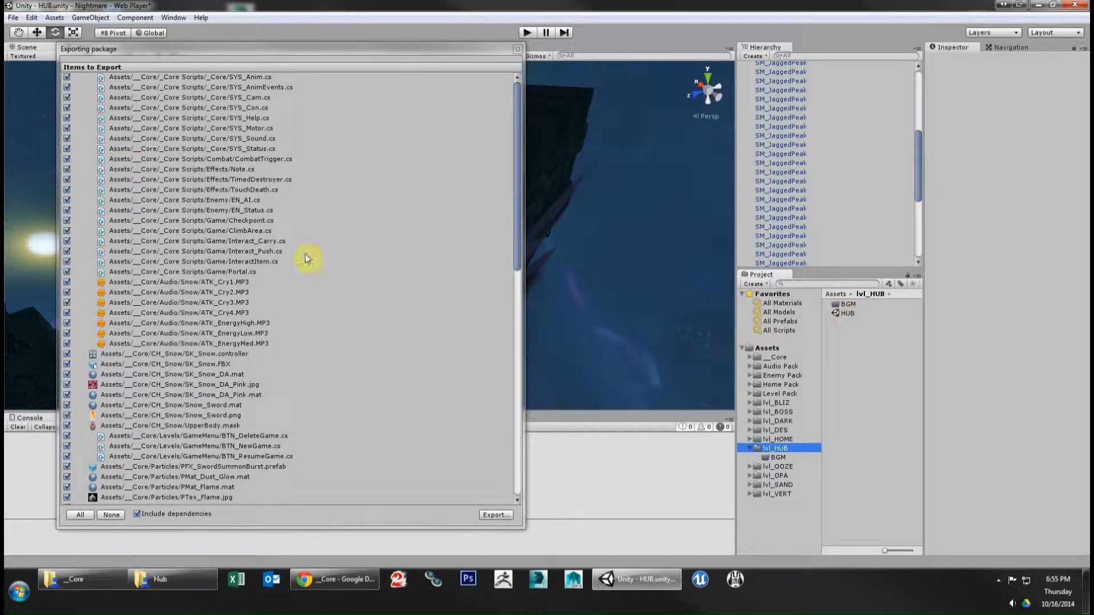
click(517, 179)
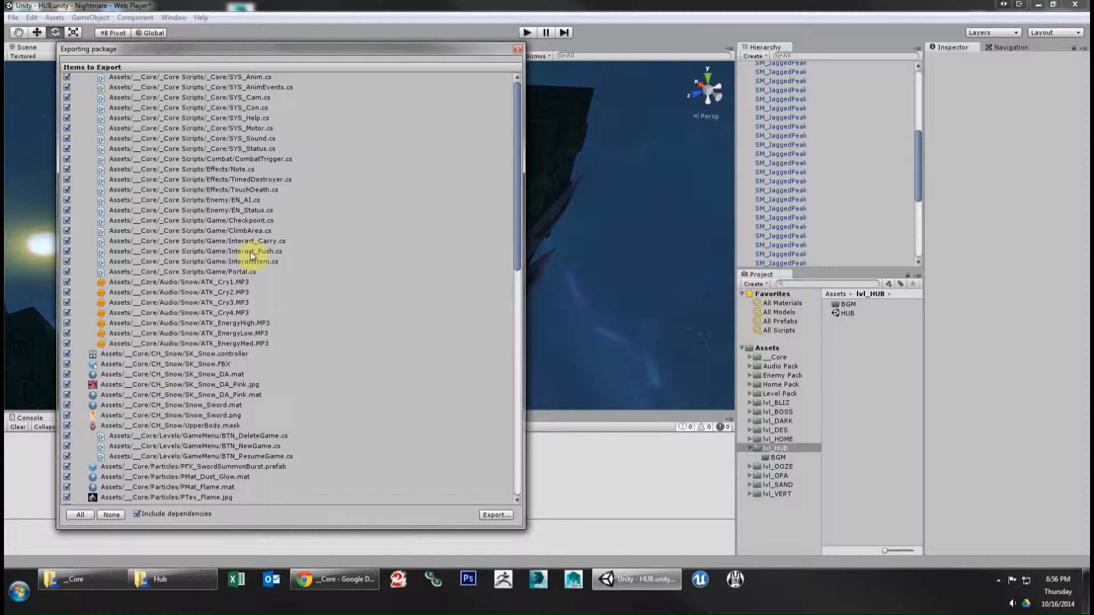
right_drag(623, 188, 304, 206)
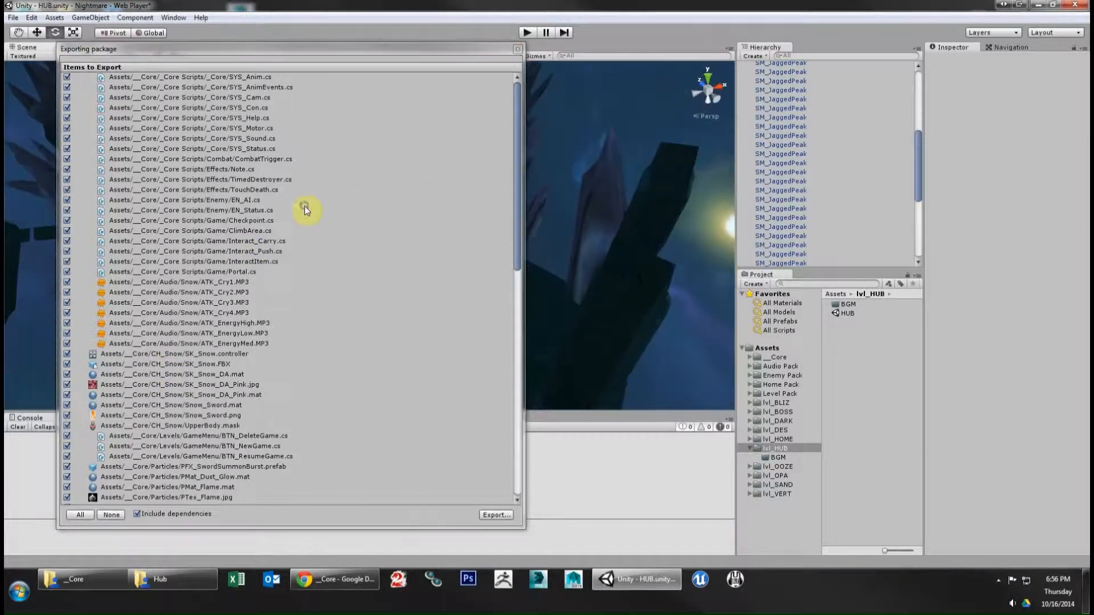
drag(467, 50, 1039, 124)
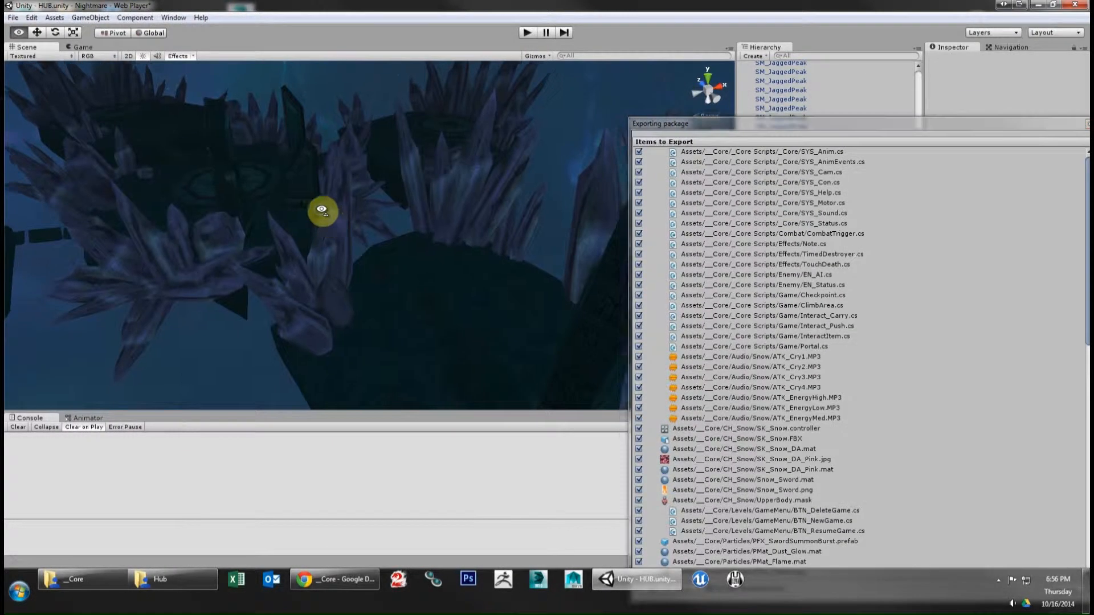
right_drag(317, 208, 488, 202)
drag(820, 128, 225, 51)
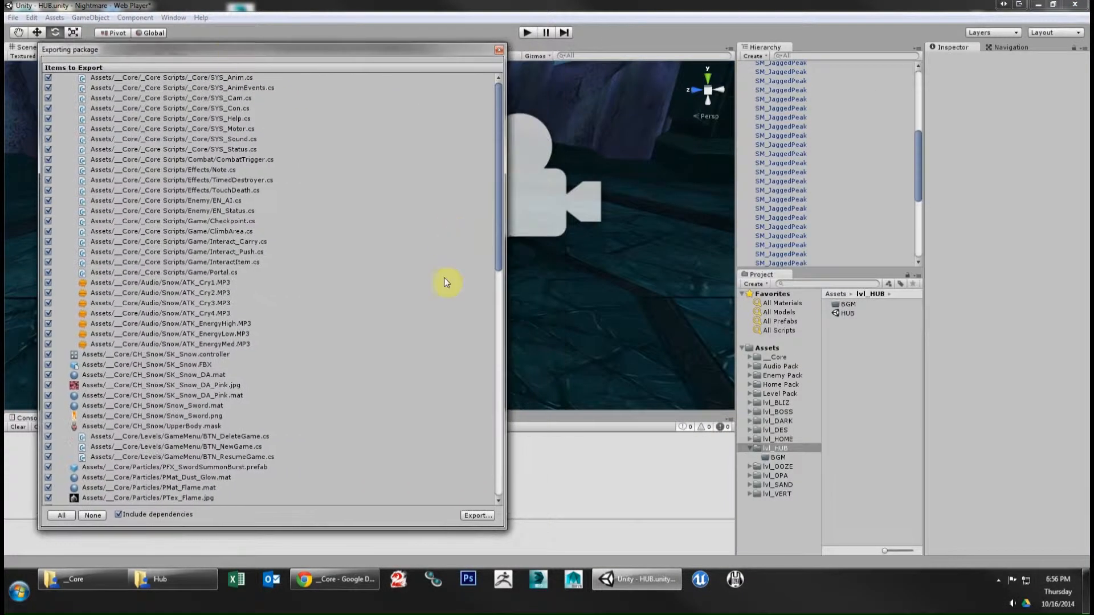
click(118, 515)
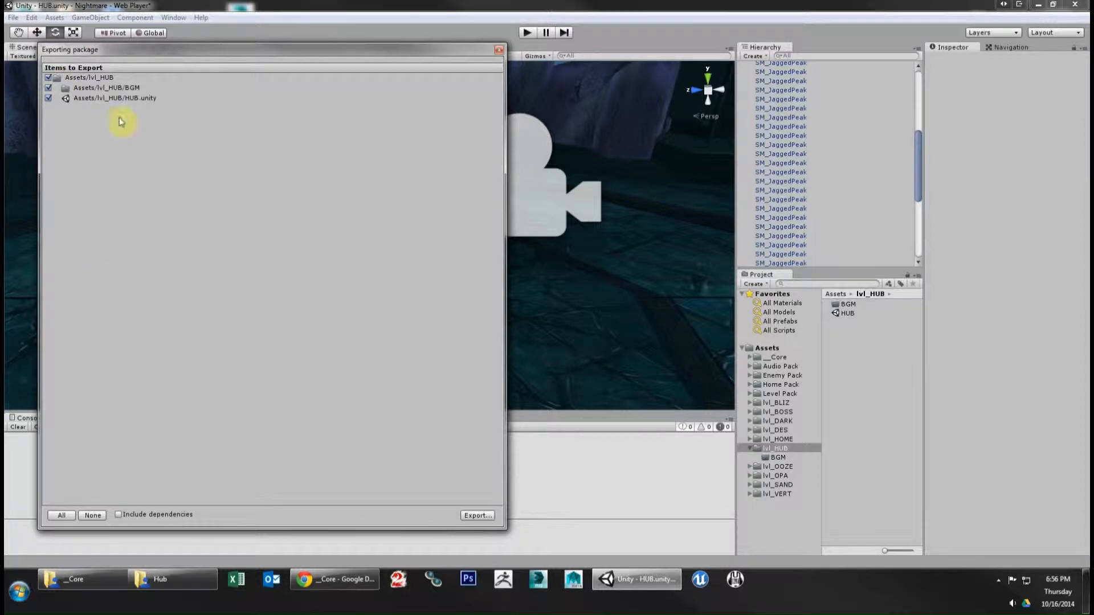
Save the exported lvl_HUB package to the Desktop as HUB_V01_03.
click(472, 515)
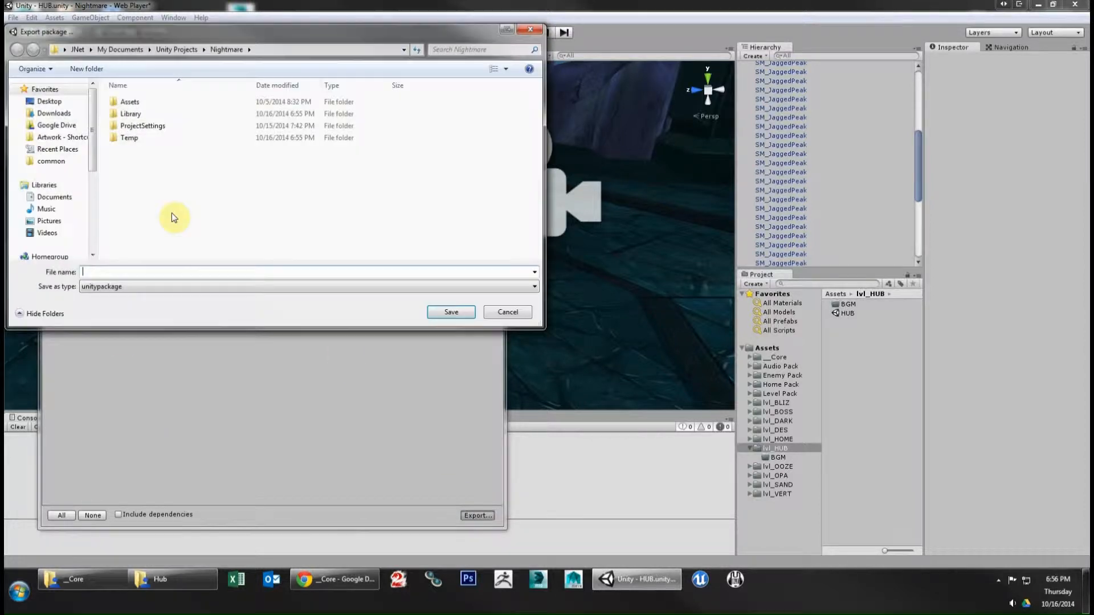
click(49, 101)
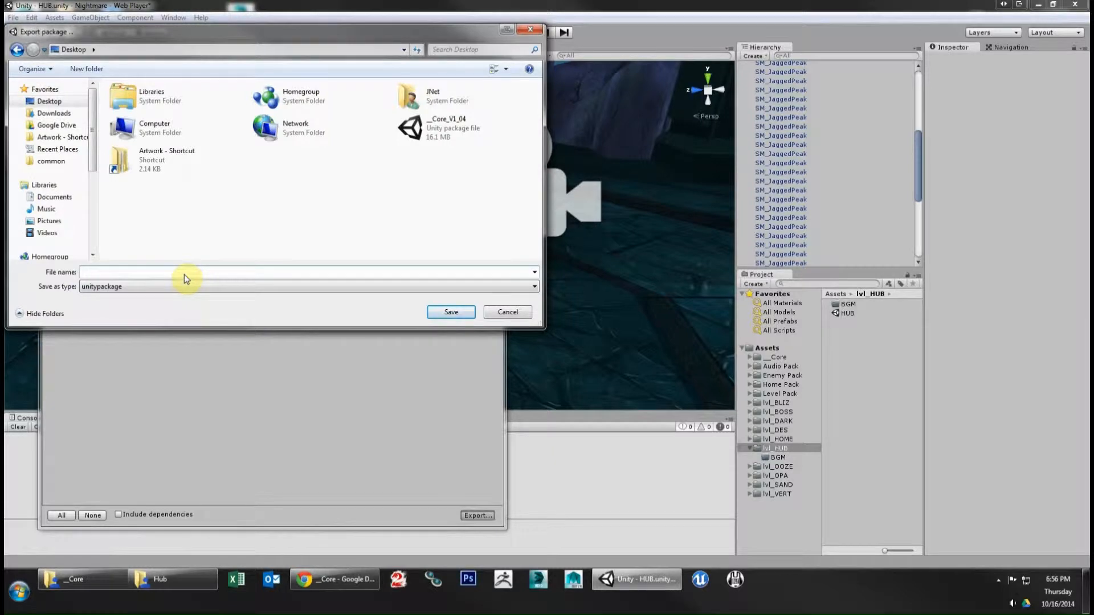
text(HUB)
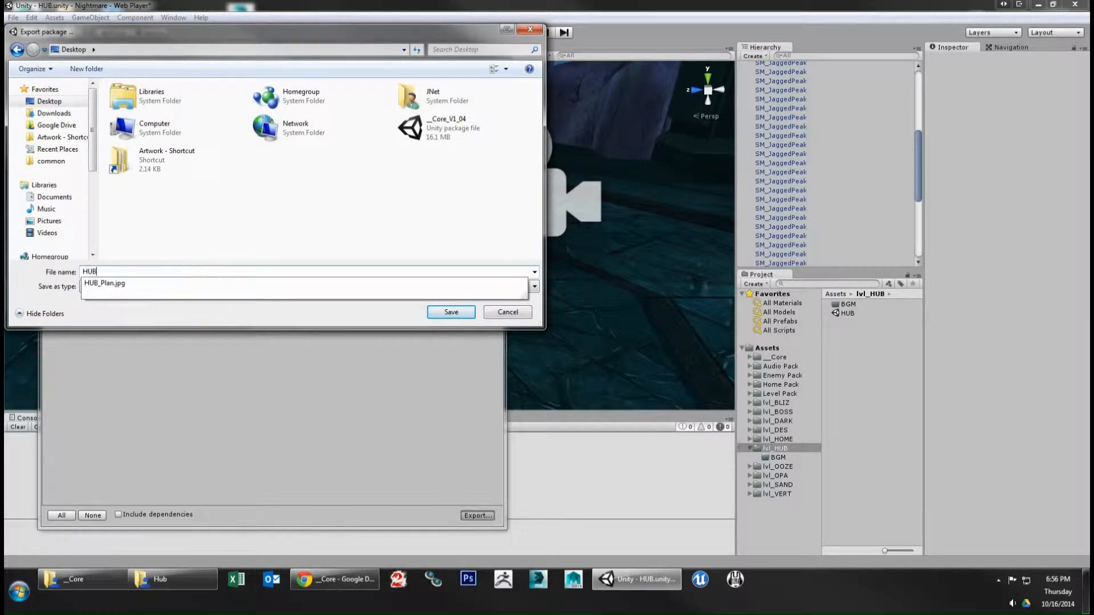
text(_V01_03)
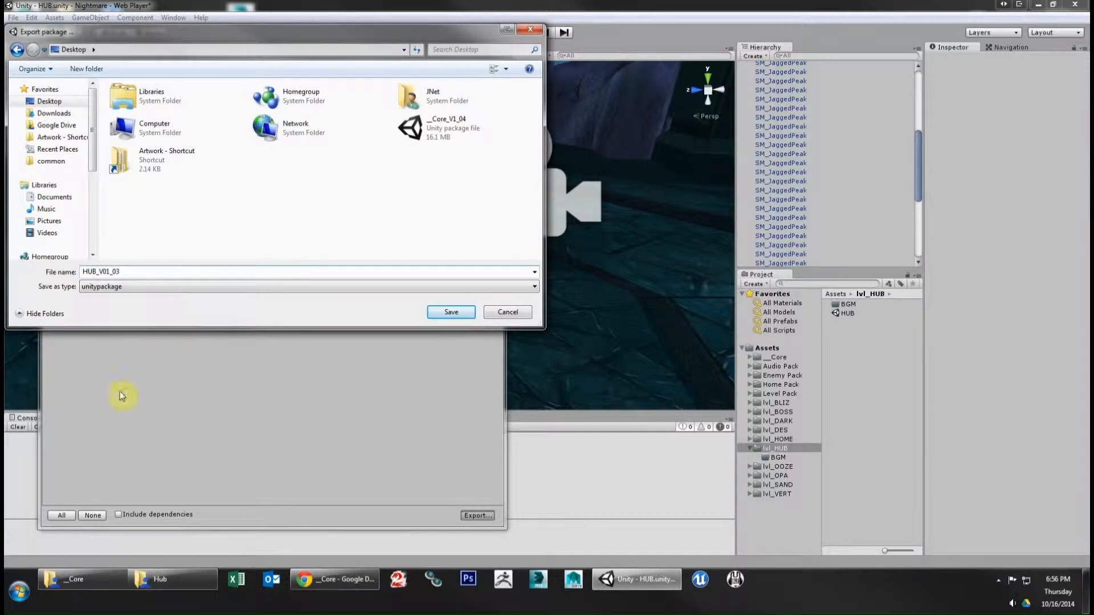
click(150, 579)
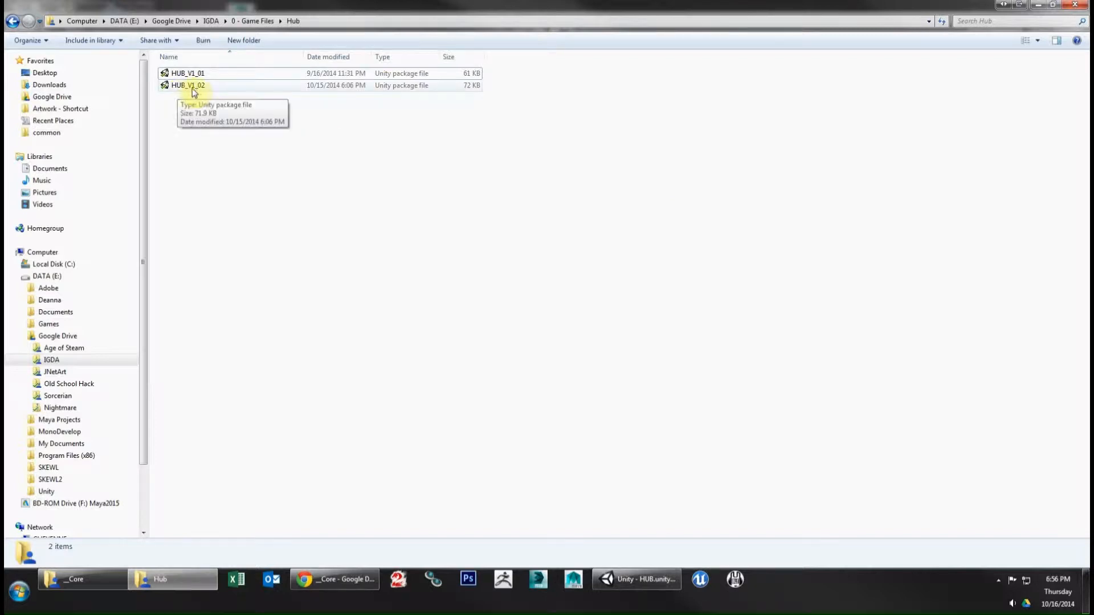
click(1035, 6)
click(177, 270)
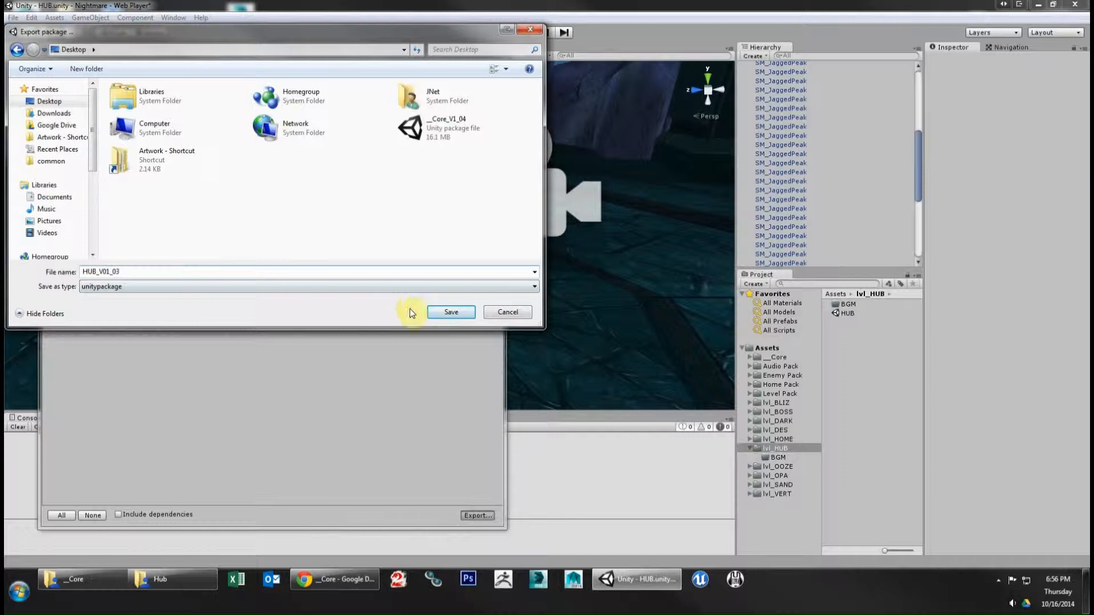
click(447, 313)
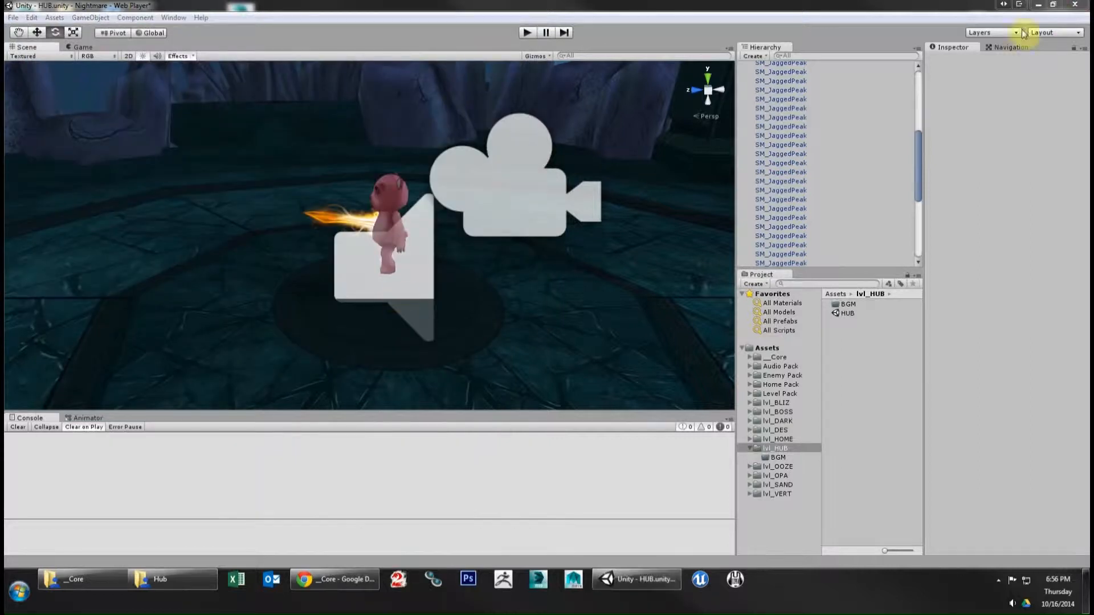
Switch from Unity to Google Drive and open the shared Hub folder.
click(1038, 4)
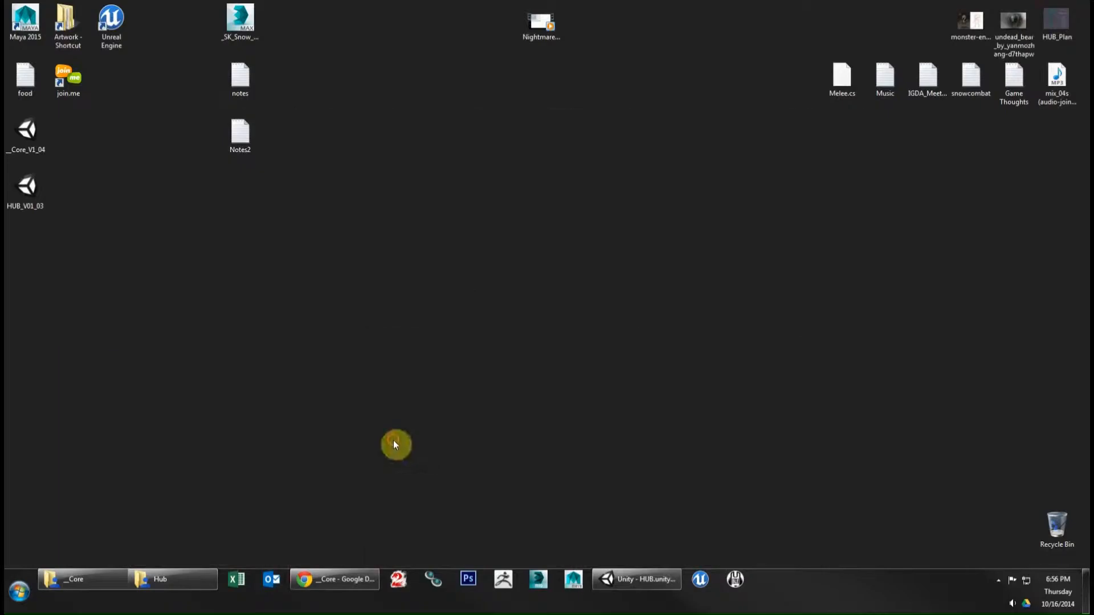
click(325, 580)
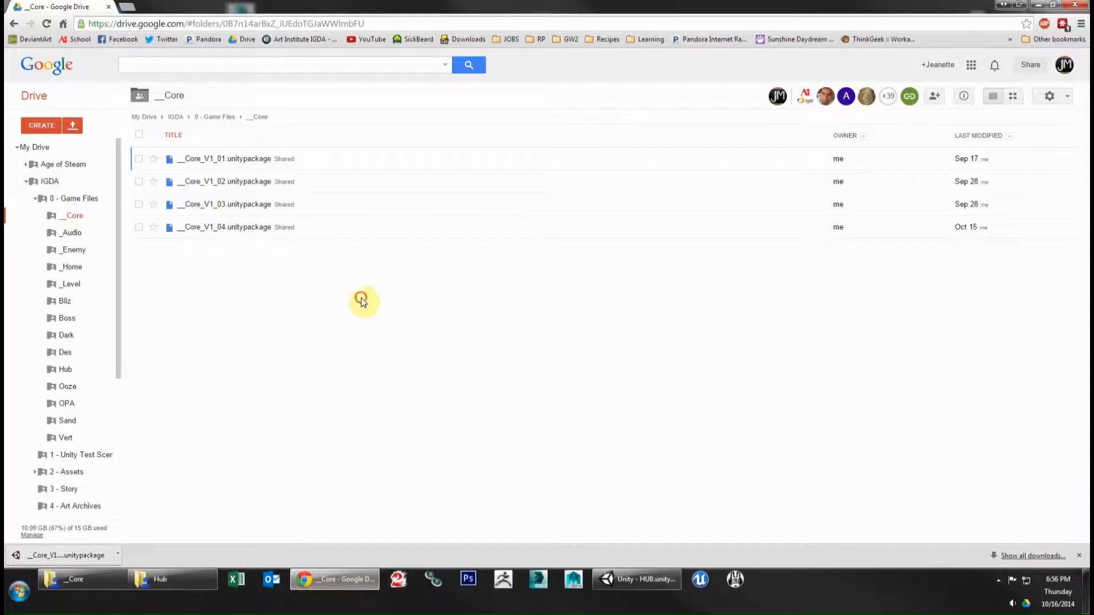
click(209, 118)
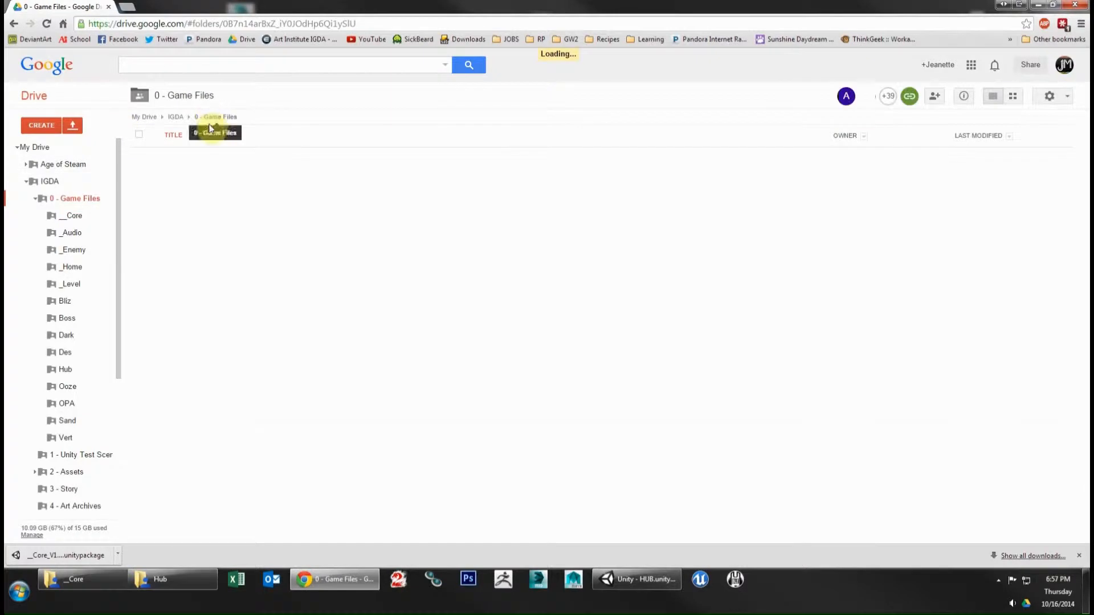
click(163, 586)
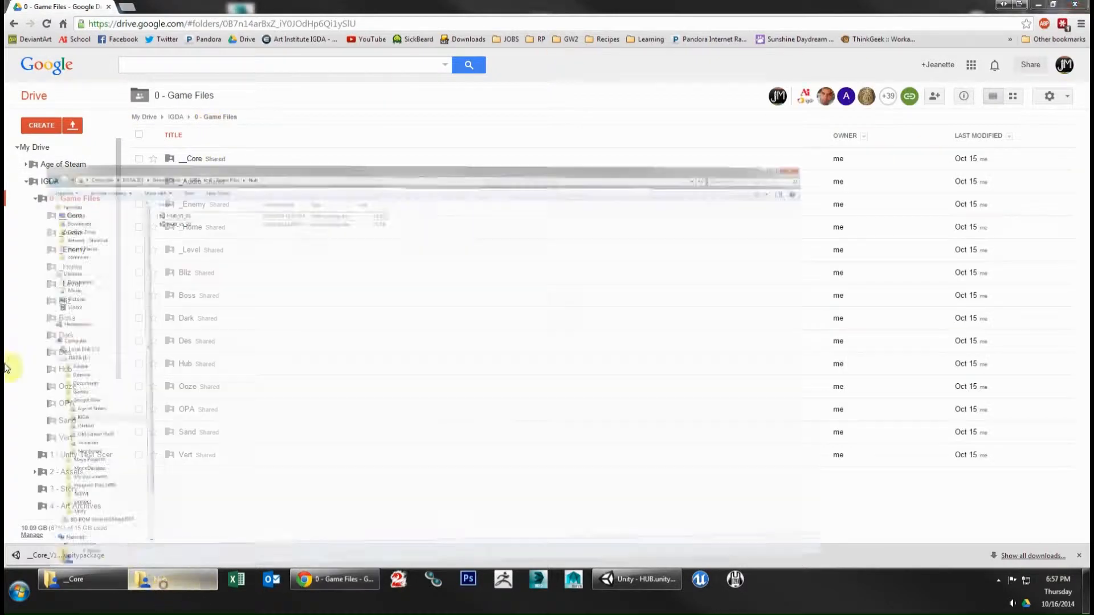
click(1038, 5)
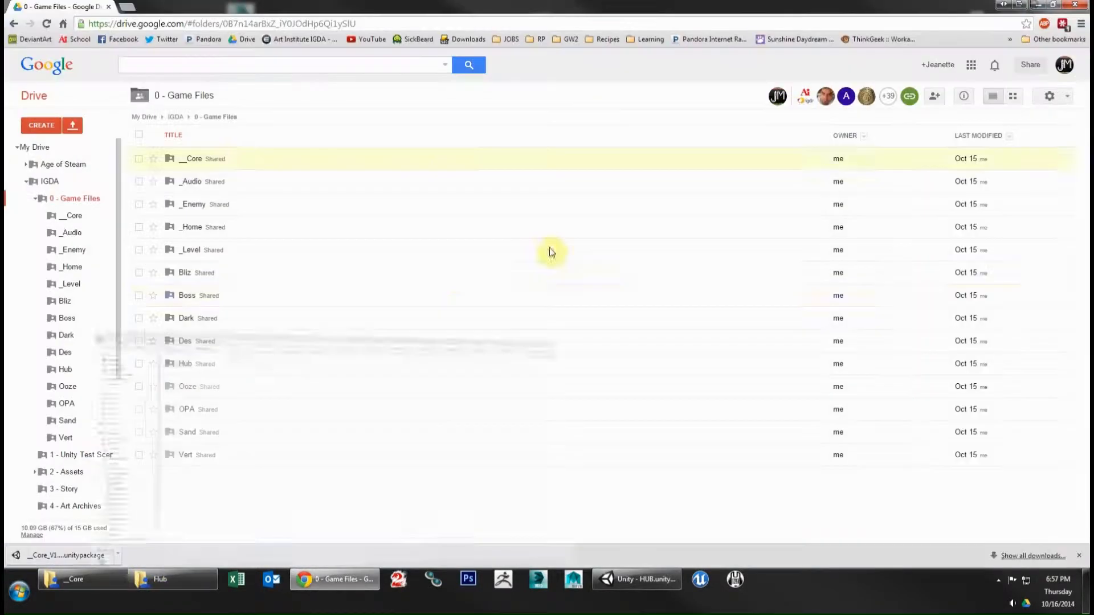
click(182, 370)
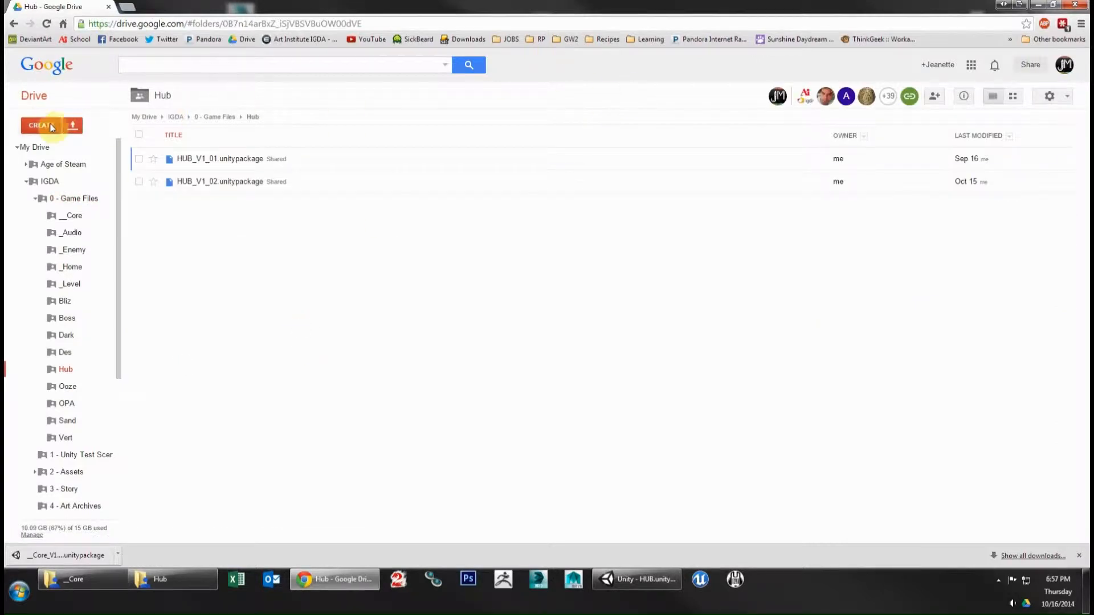
Upload HUB_V01_03 from the Desktop into the Drive Hub folder, select it, and minimize the browser.
click(73, 125)
click(90, 145)
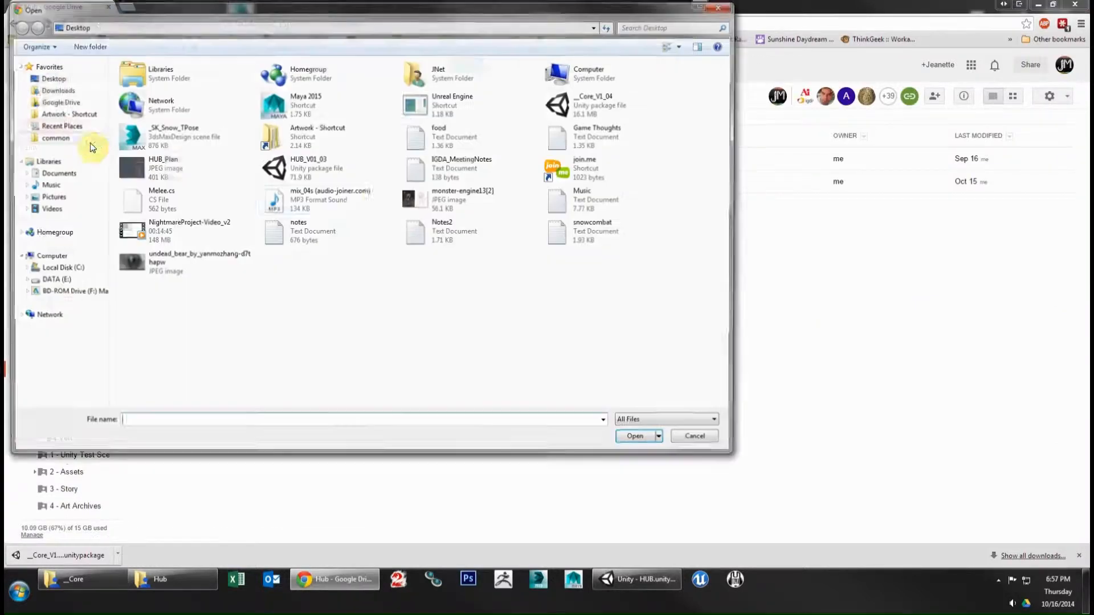
click(321, 168)
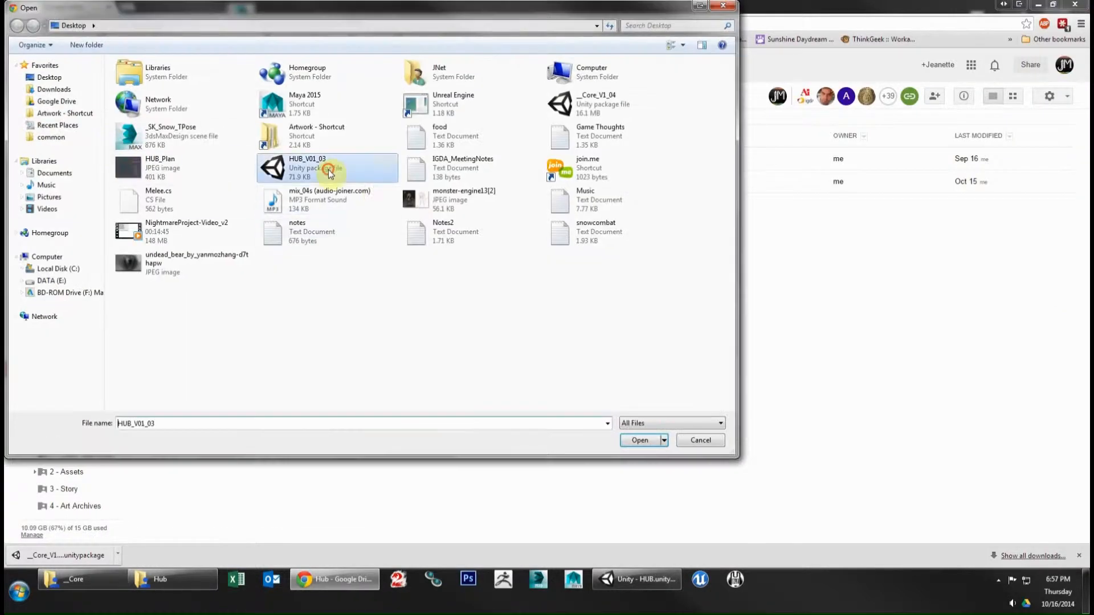
click(637, 440)
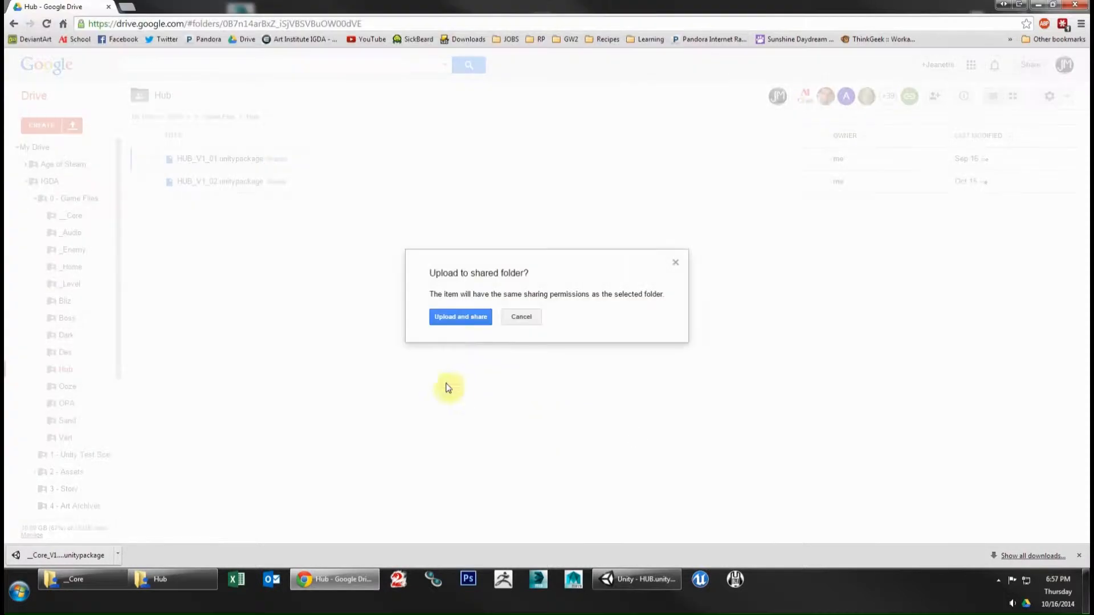
click(468, 319)
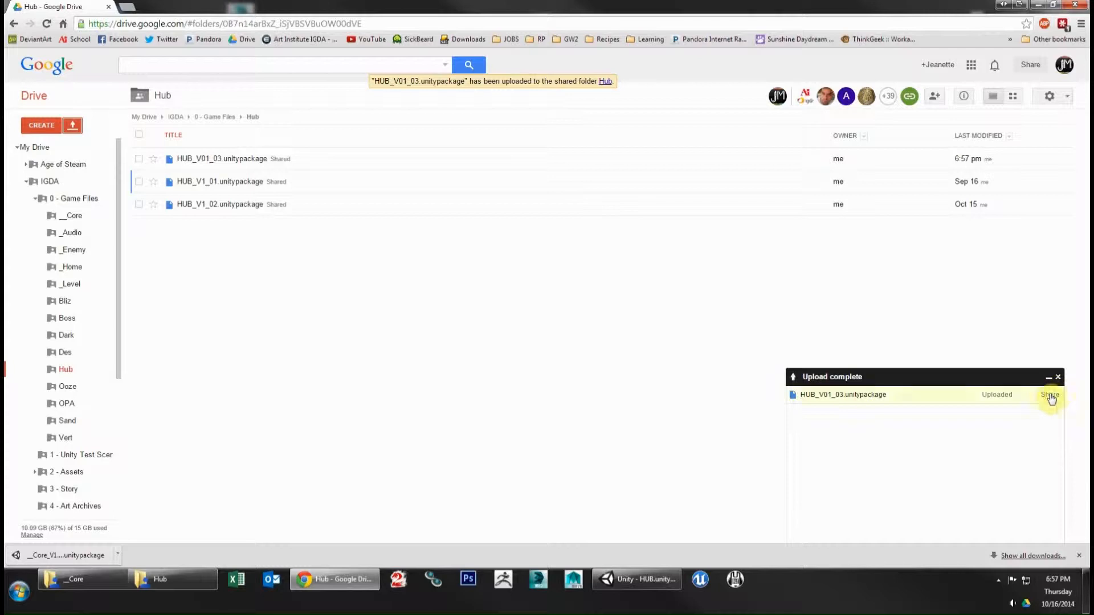
click(1058, 378)
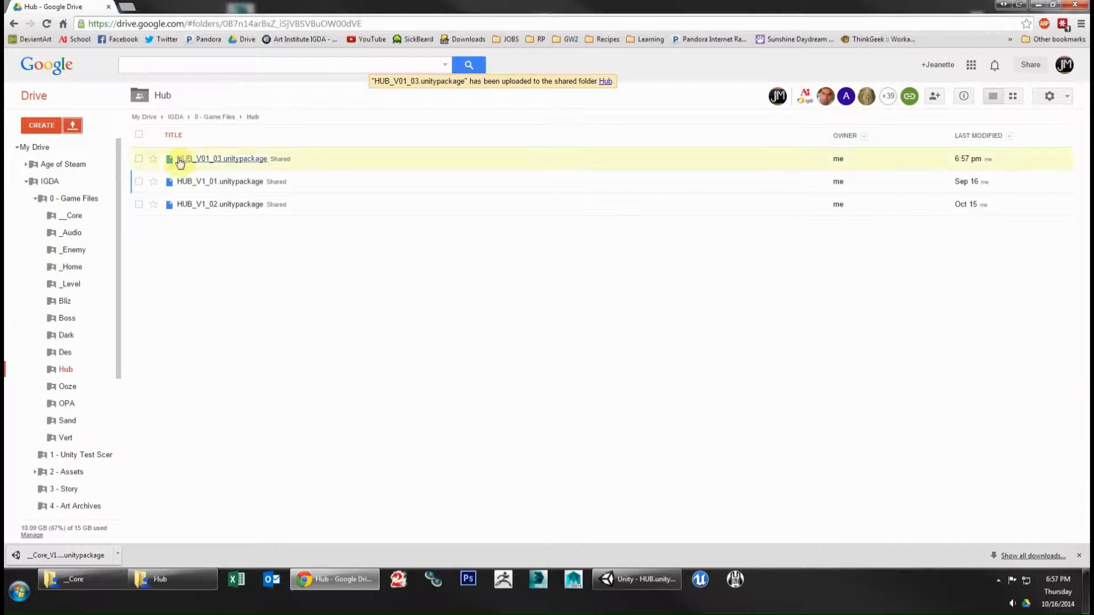
click(138, 159)
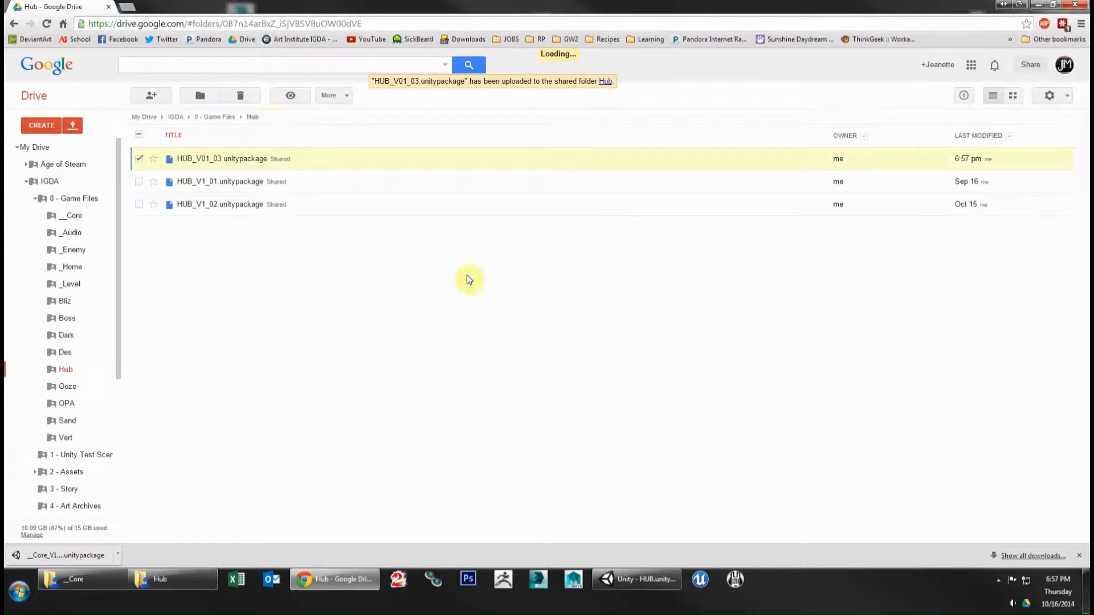
click(1038, 5)
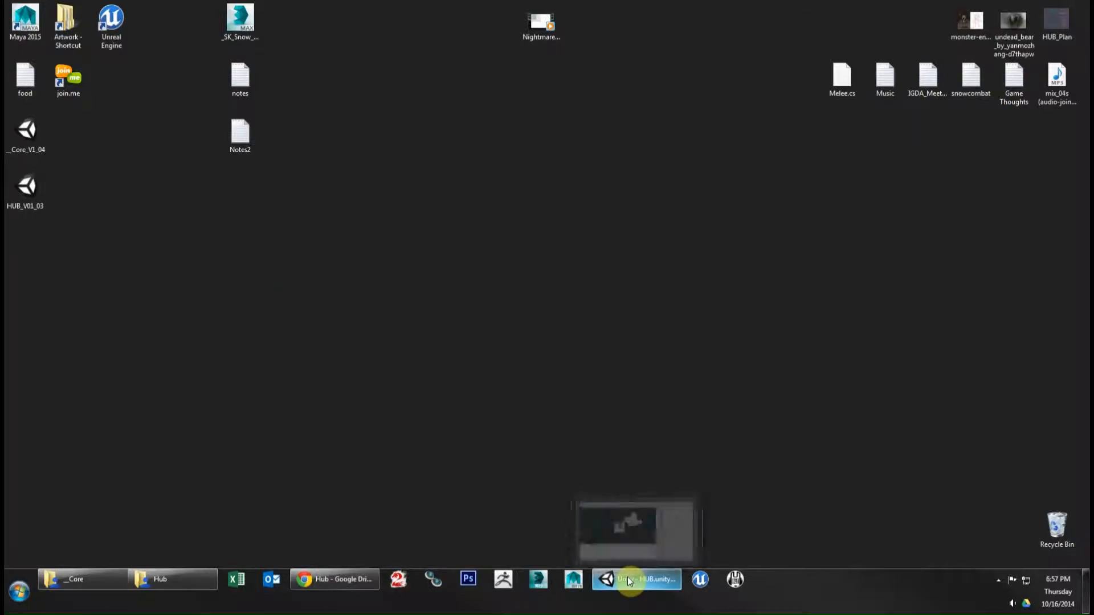
Bring Unity forward and fly the scene camera out over the HUB level, tilting toward the sky.
click(627, 577)
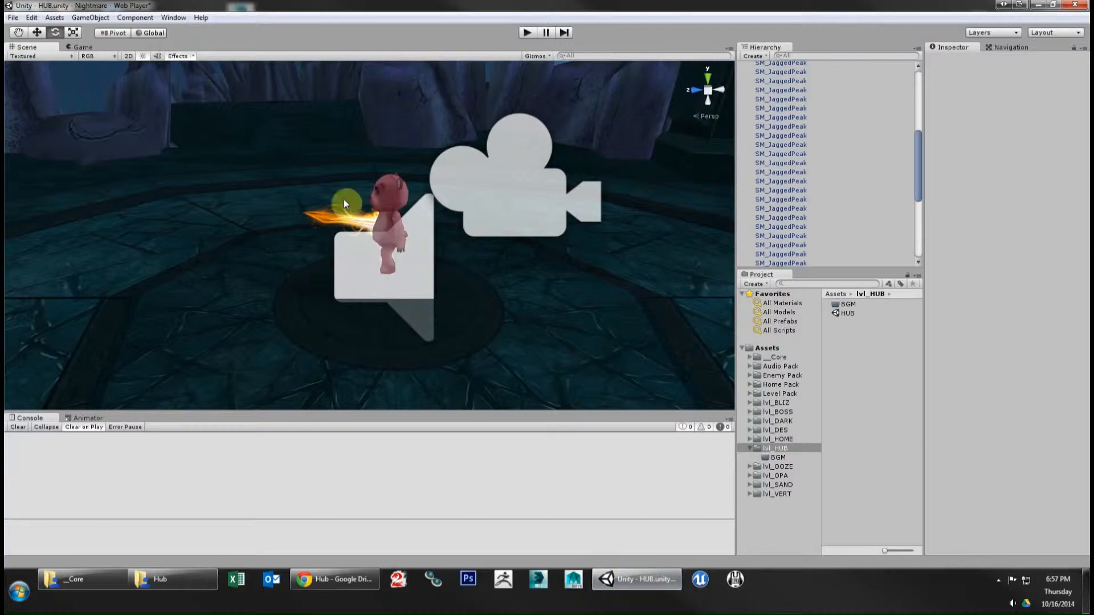
right_drag(446, 260, 408, 221)
scroll(419, 220, down, 5)
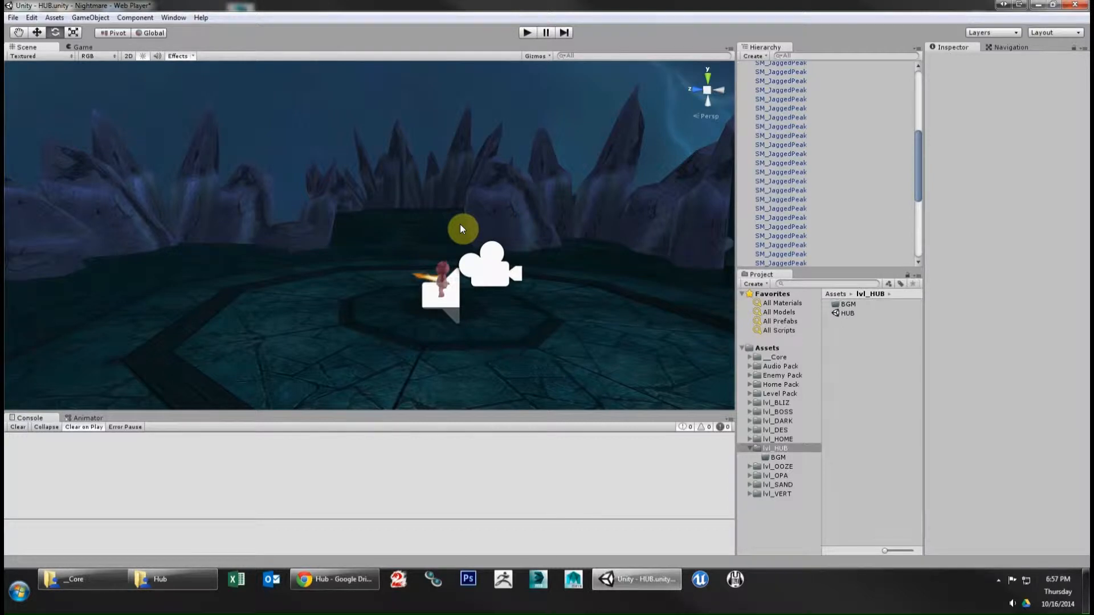
right_drag(461, 228, 325, 287)
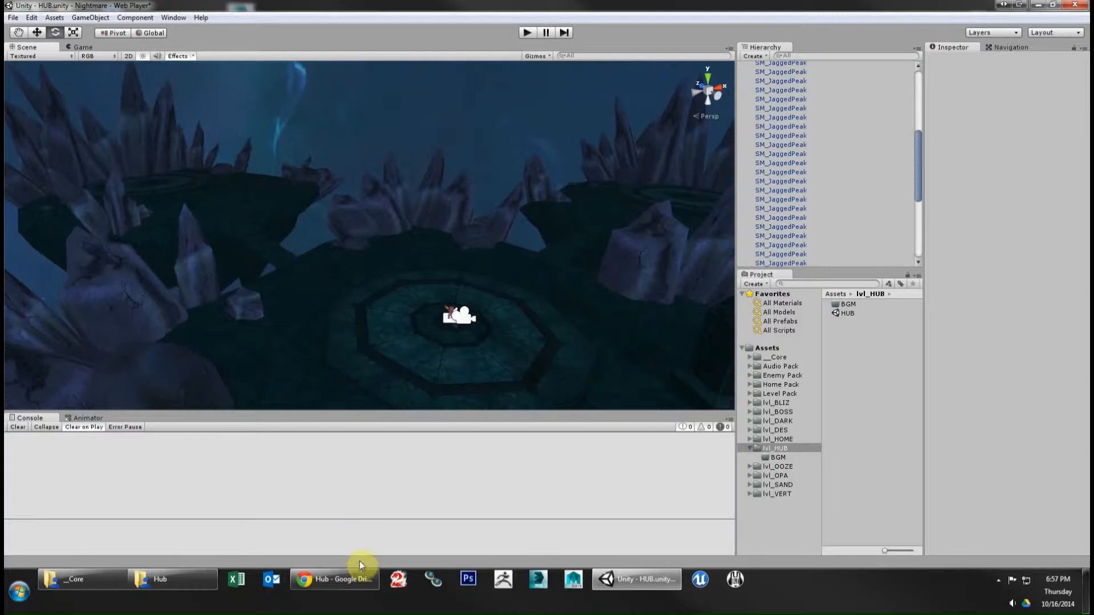
Open the 1 - Team Task List spreadsheet from Drive's IGDA folder, then bring up the local Hub folder.
click(326, 580)
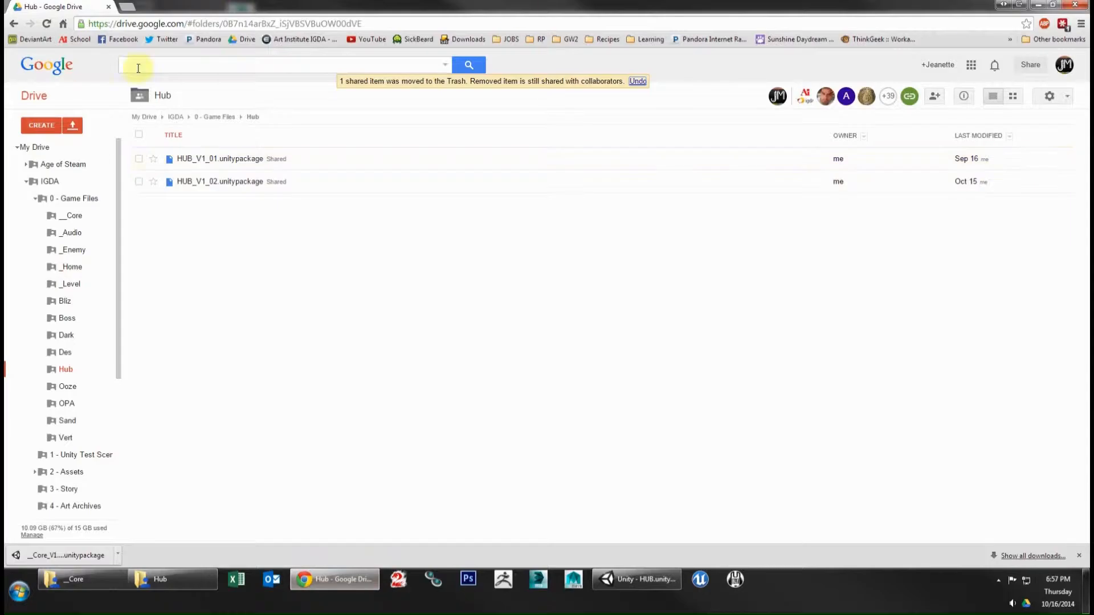
click(25, 181)
click(41, 183)
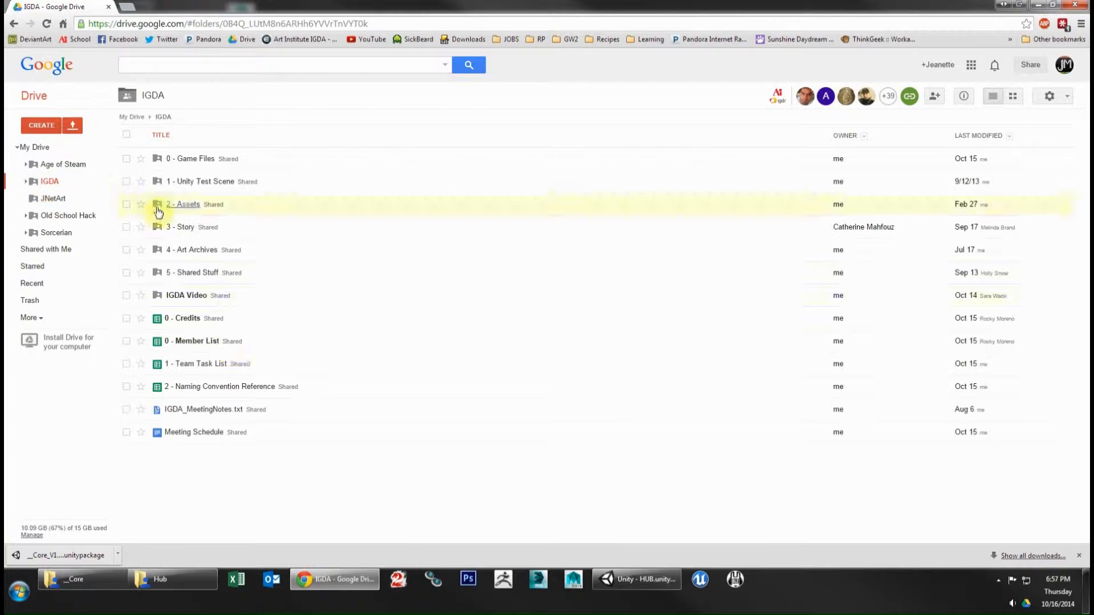
click(210, 369)
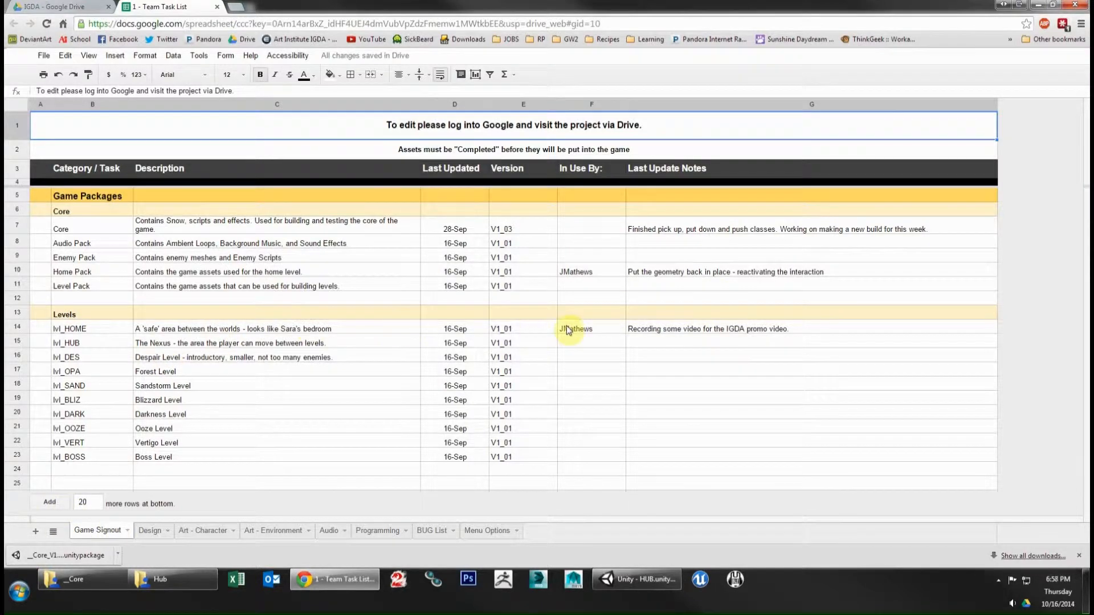
click(161, 580)
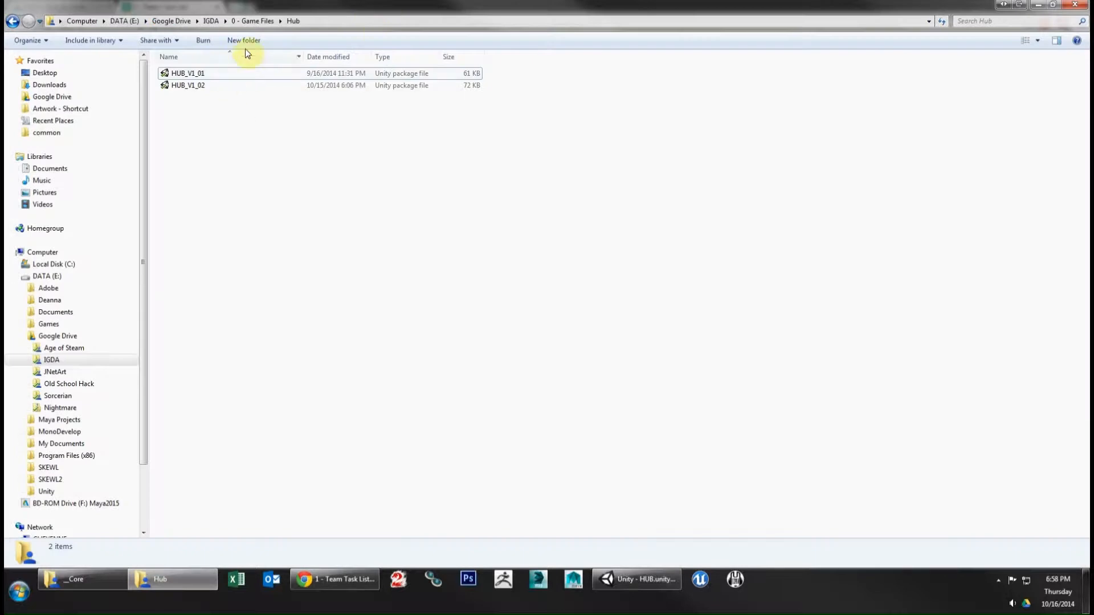
Open the local _Home folder under 0 - Game Files, then minimize Explorer.
click(256, 21)
double_click(183, 109)
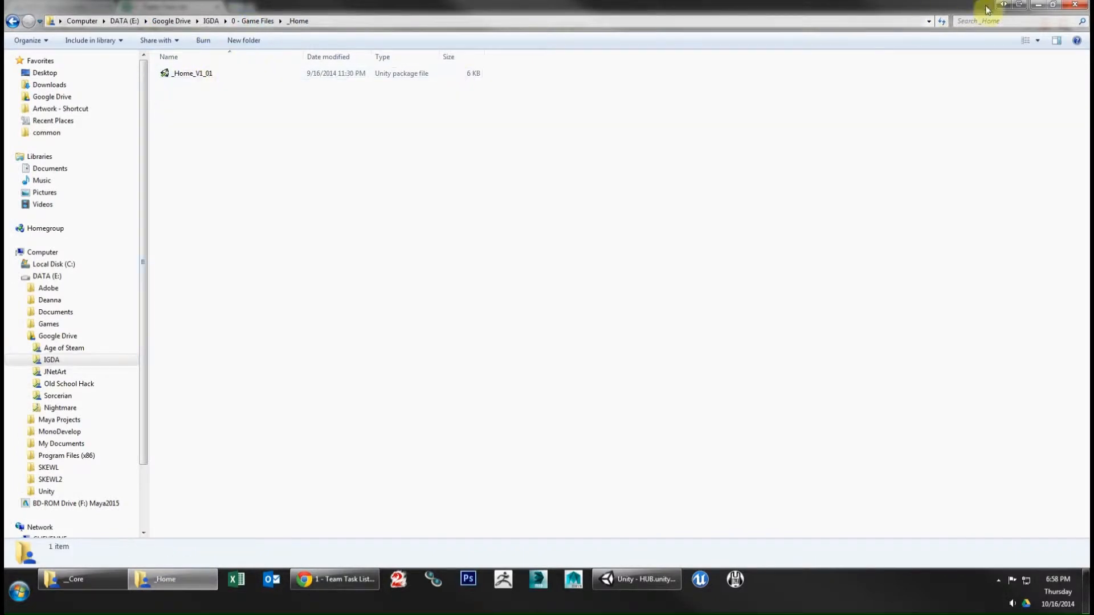
click(1043, 4)
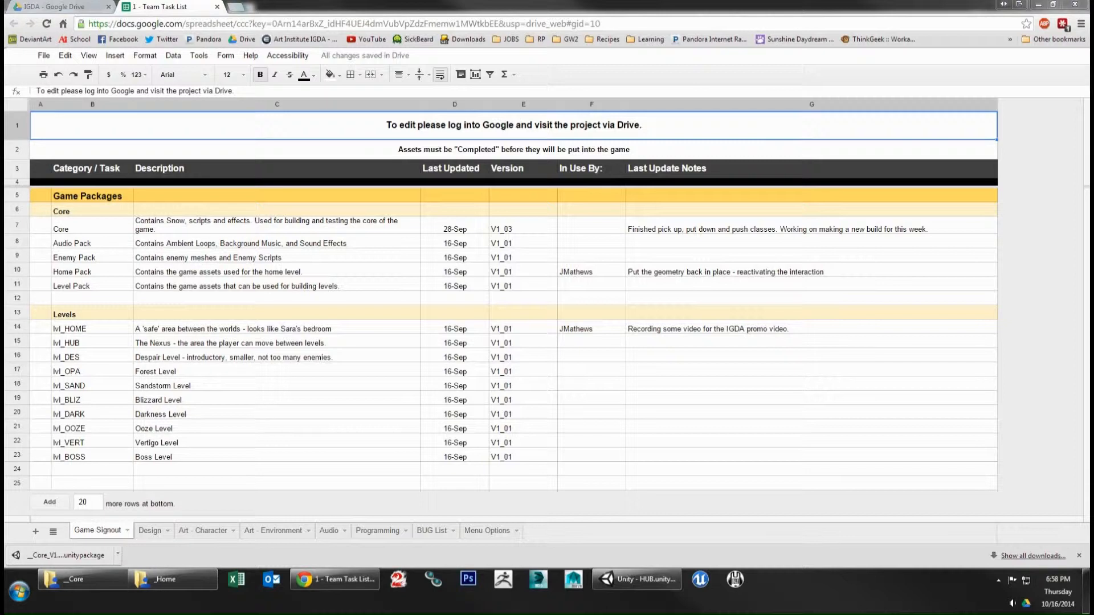
Enter a team member's name in Enemy Pack's In Use By cell F9, then clear it.
click(570, 252)
click(571, 243)
click(576, 229)
click(579, 239)
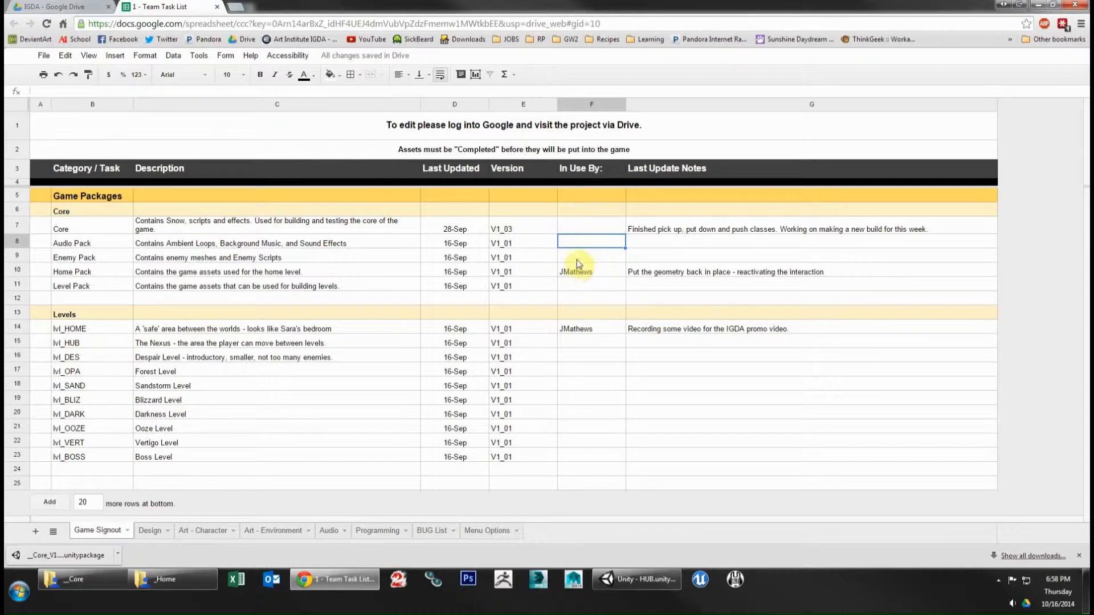
click(579, 259)
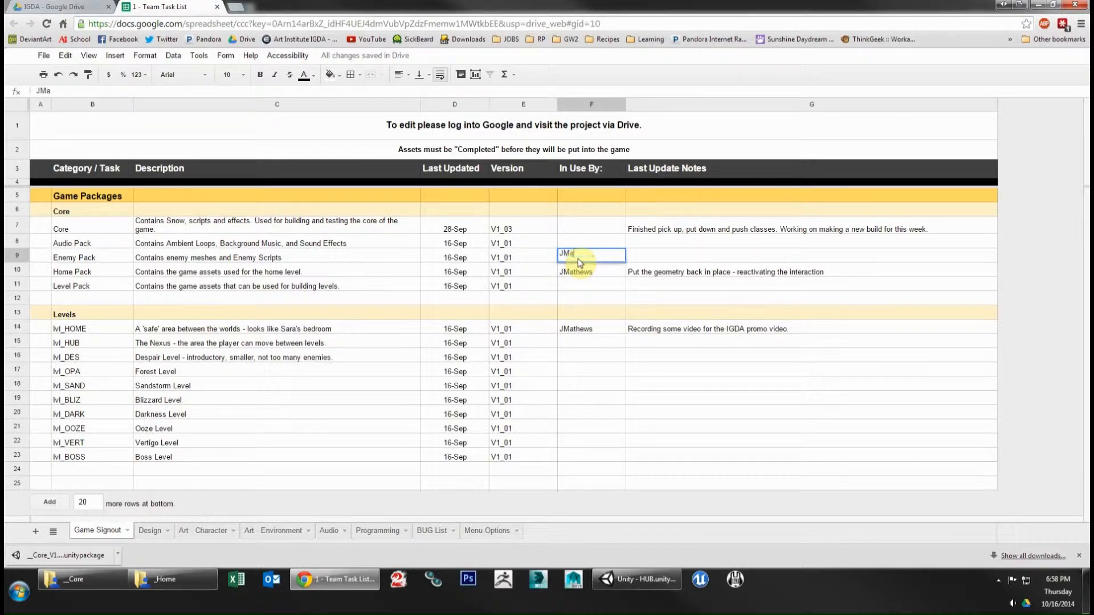
text(JMathews)
key(Tab)
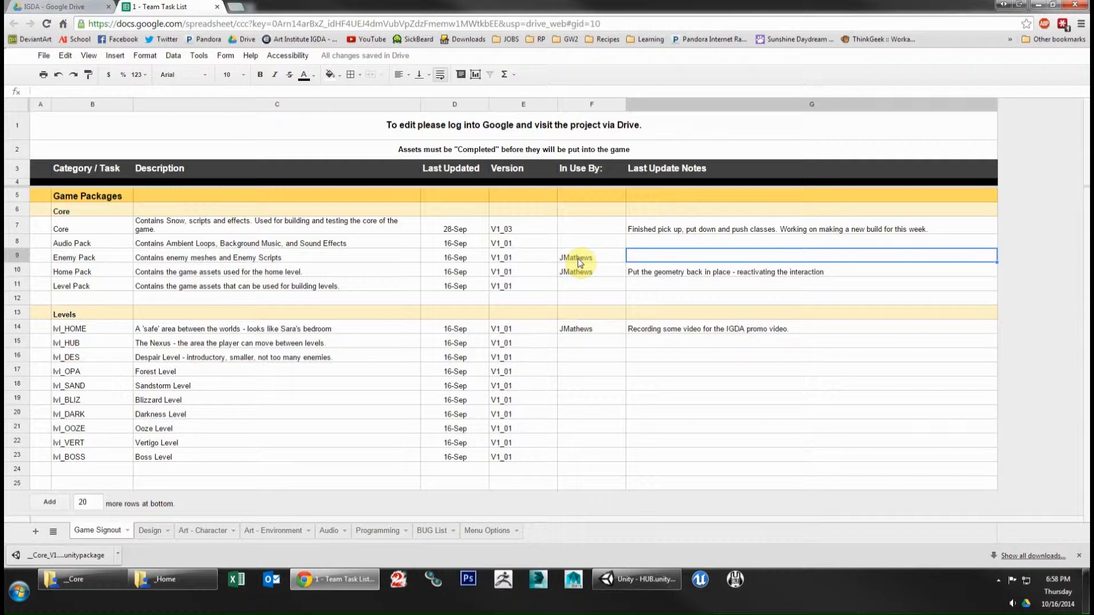
click(577, 258)
key(Delete)
key(Tab)
Move to lvl_HUB's notes cell G15 and start typing 'Added some new decorative geom'.
key(Left)
key(Down)
key(Down)
key(Down)
key(Down)
key(Down)
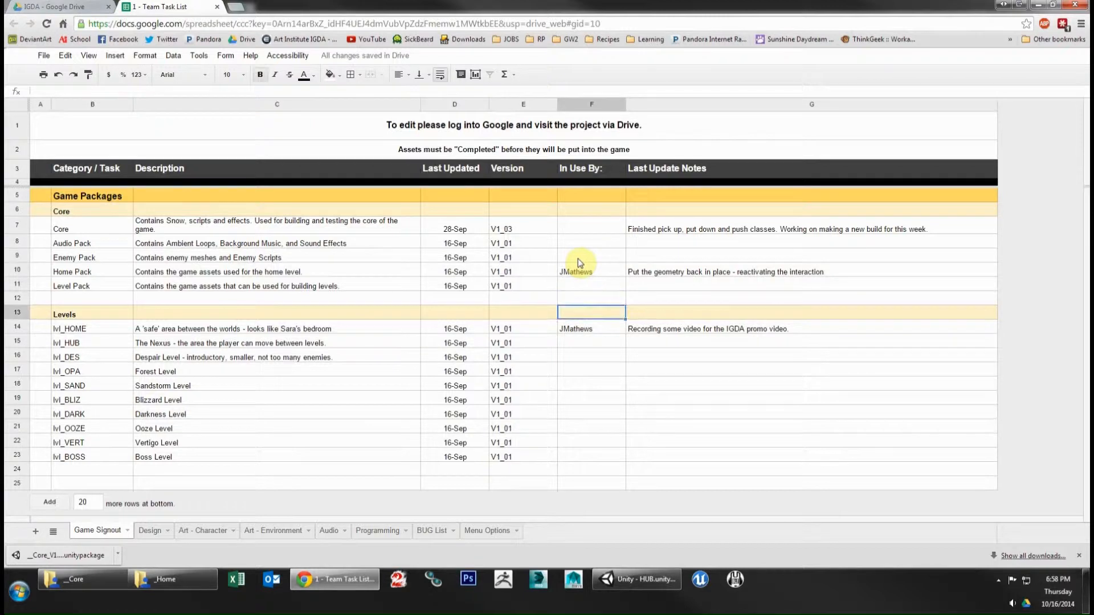
key(Down)
key(Down)
key(Up)
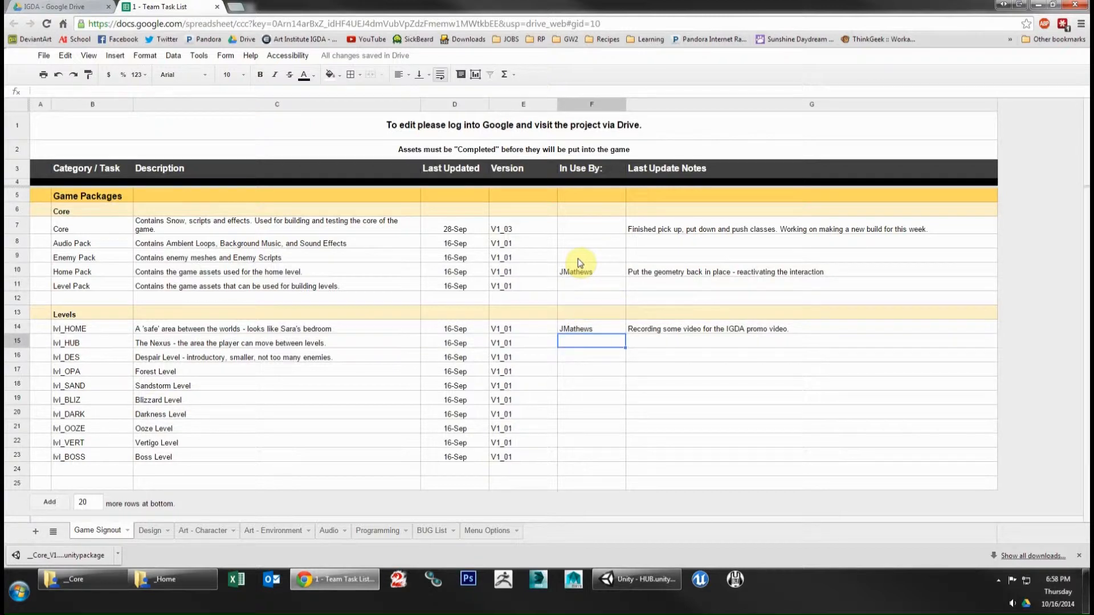
key(Right)
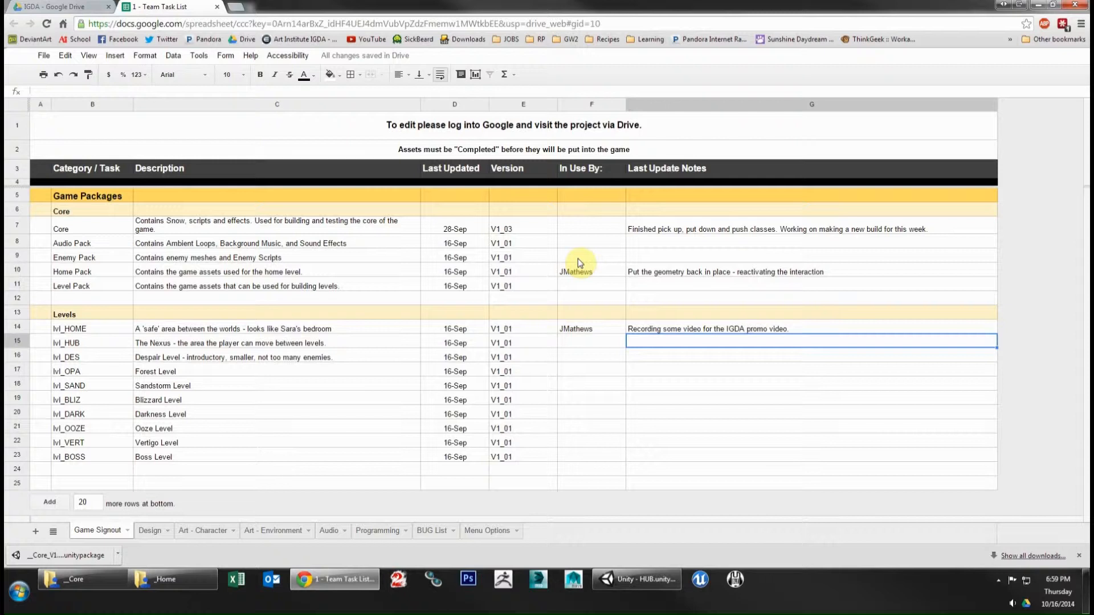
text(Added some)
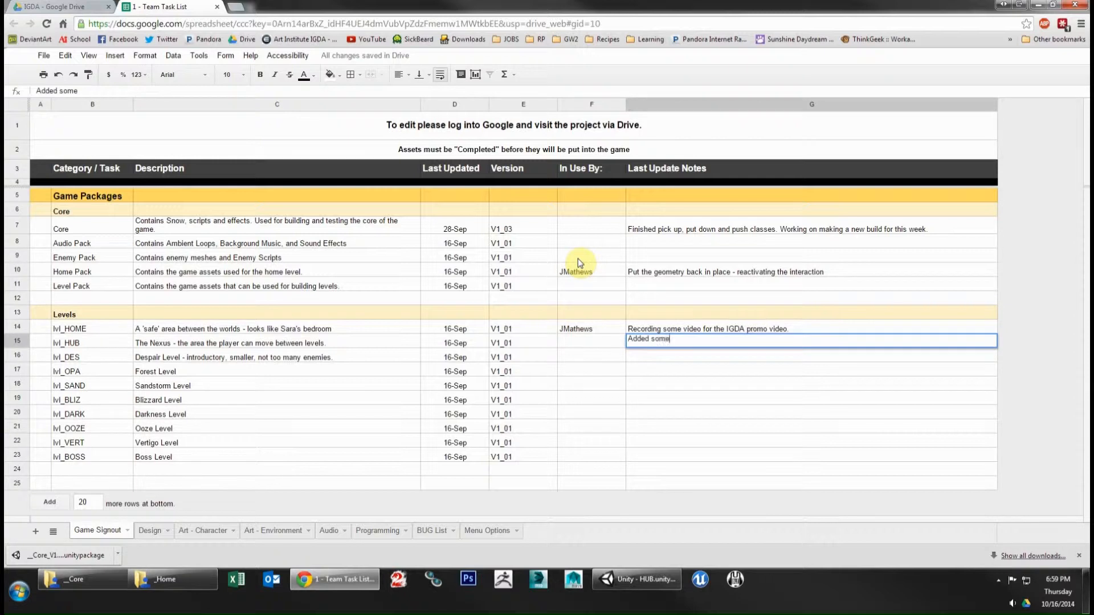
text( new decorative geom)
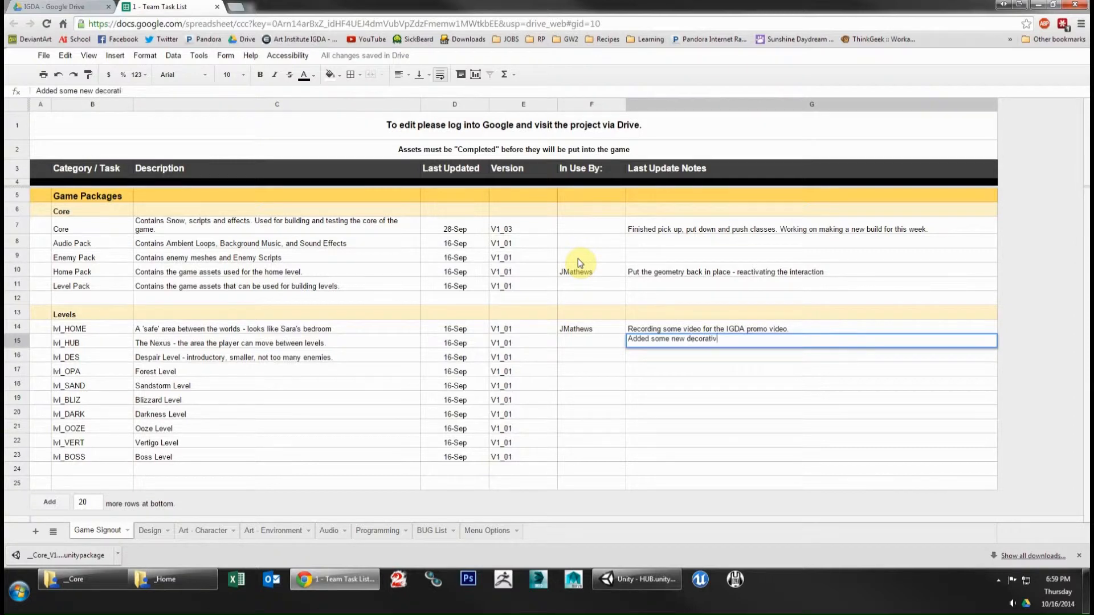